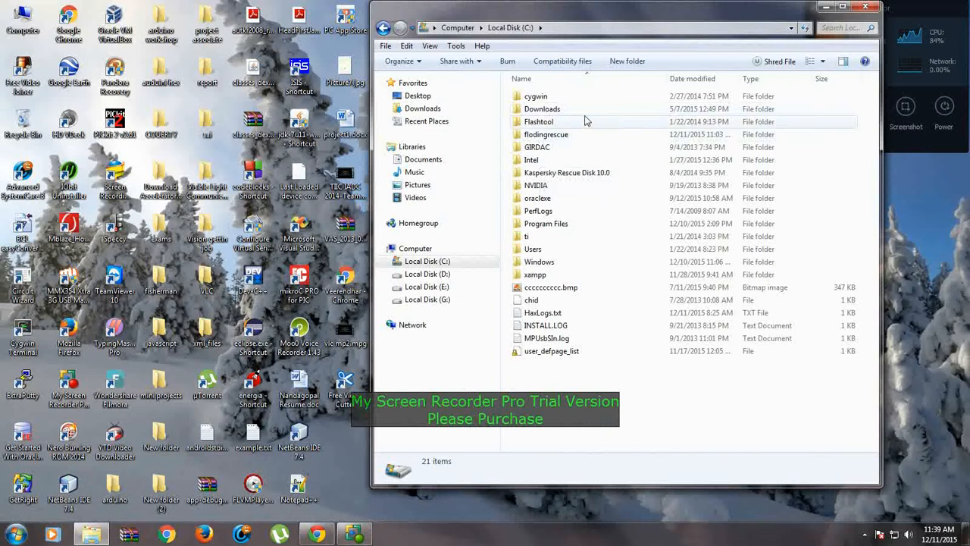
# Open the flodingrescue folder on drive C and select its HTML, PHP and CSS files
pyautogui.doubleClick(580, 135)
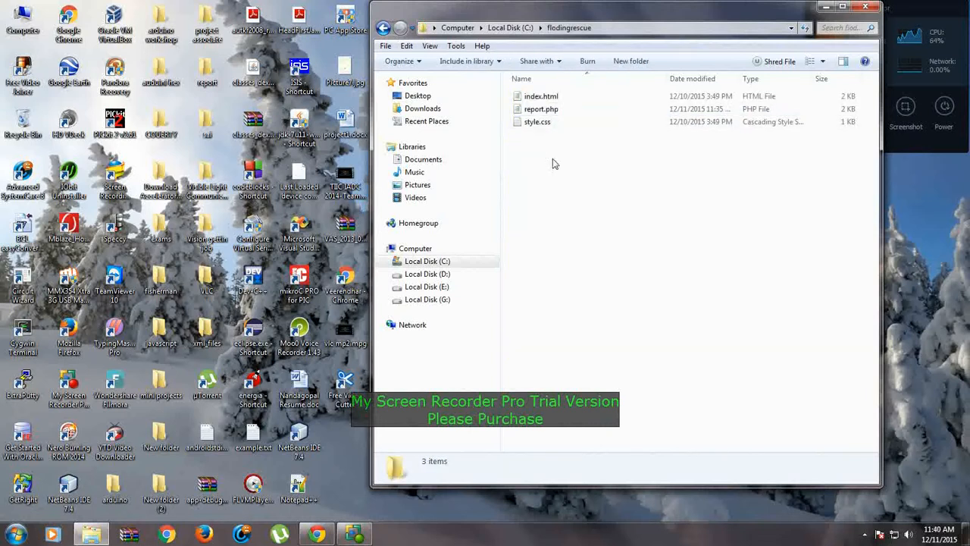
pyautogui.moveTo(553, 164); pyautogui.dragTo(538, 92)
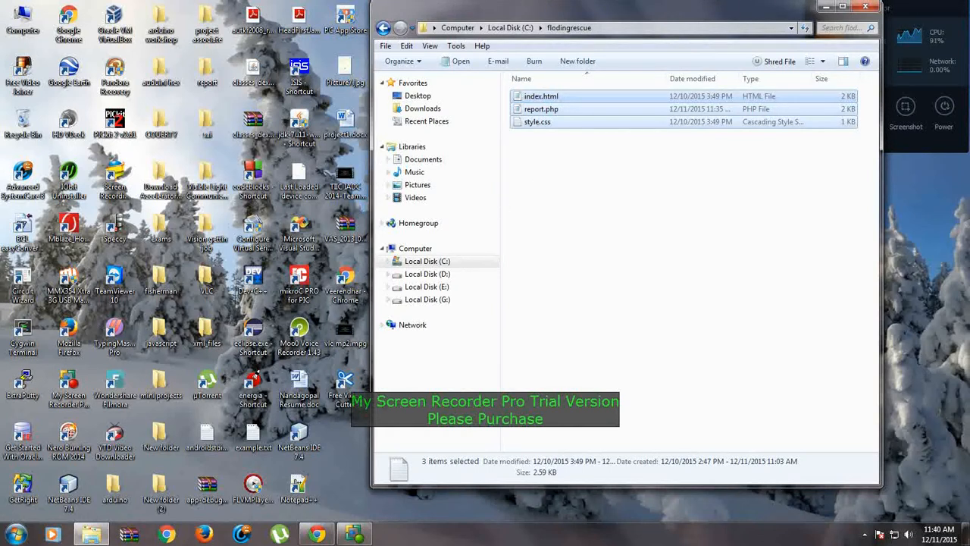
pyautogui.click(316, 535)
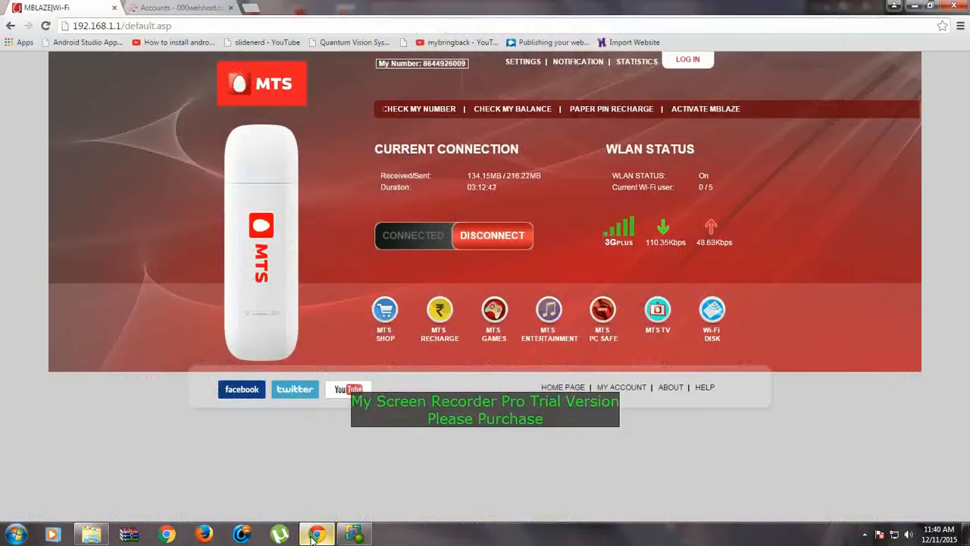
pyautogui.click(253, 7)
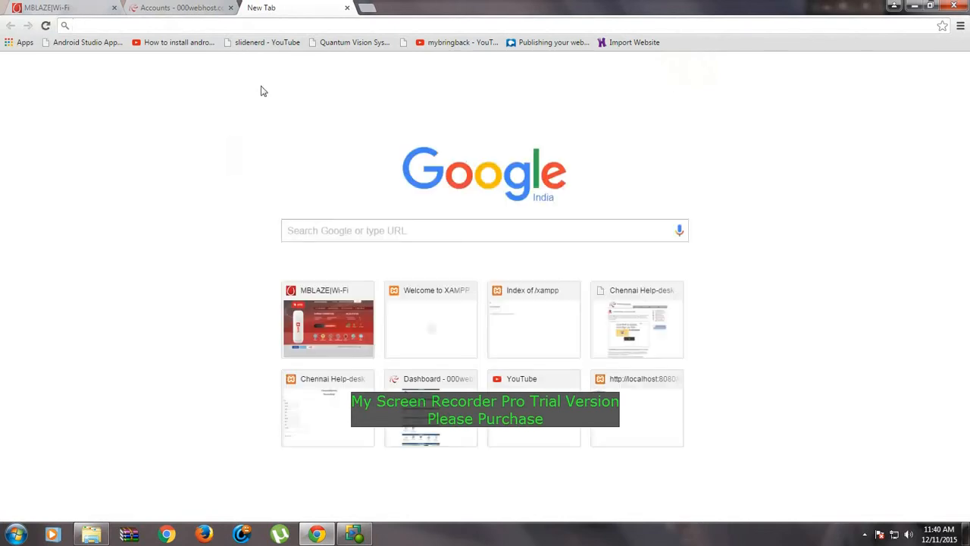
pyautogui.write('www.google.com')
pyautogui.press('Return')
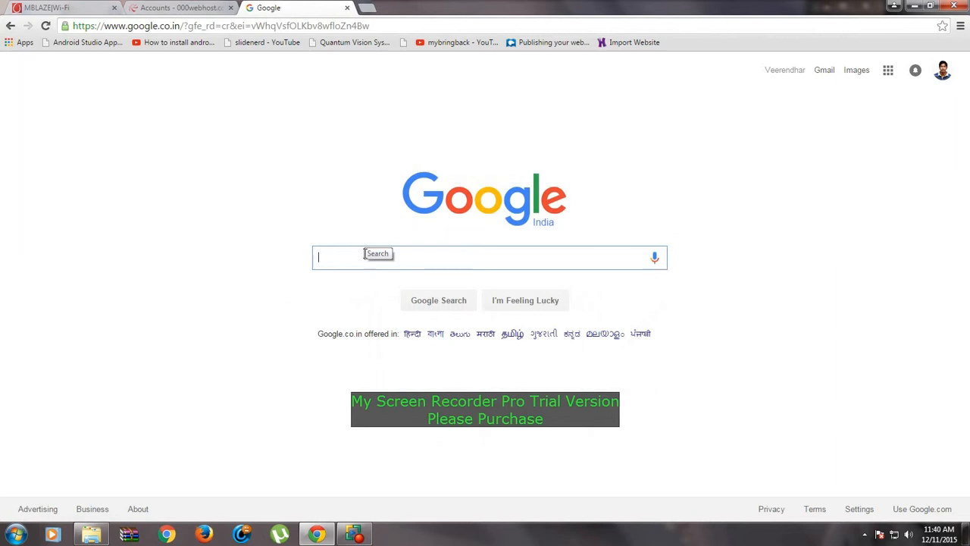
pyautogui.write('00')
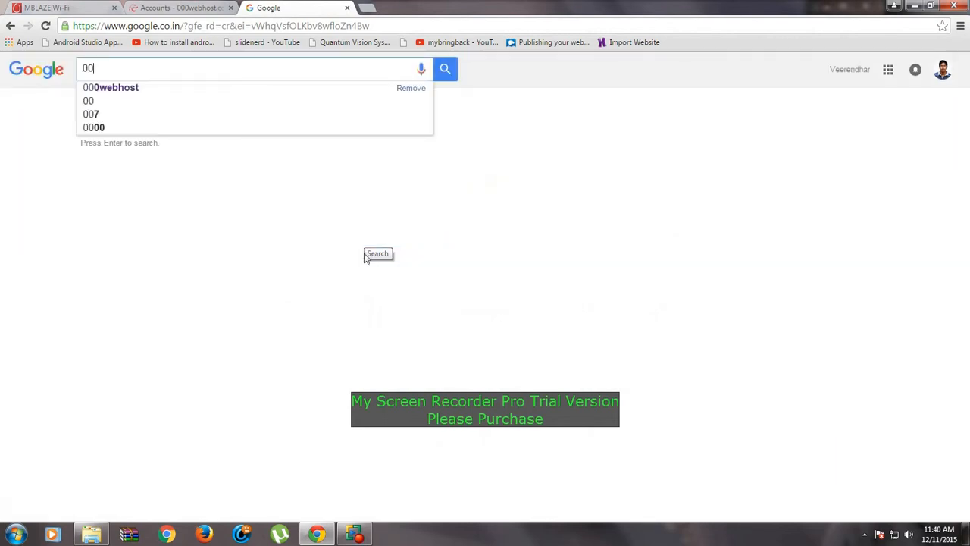
pyautogui.click(111, 89)
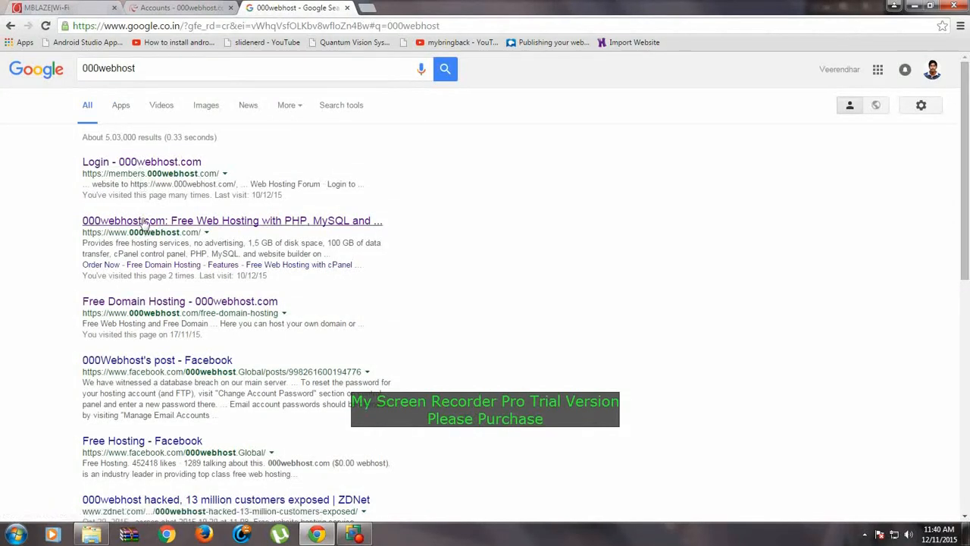
# Open the 000webhost login page from the search results and bring up its sign-up page in a separate tab
pyautogui.rightClick(149, 222)
pyautogui.click(127, 164)
pyautogui.click(127, 165)
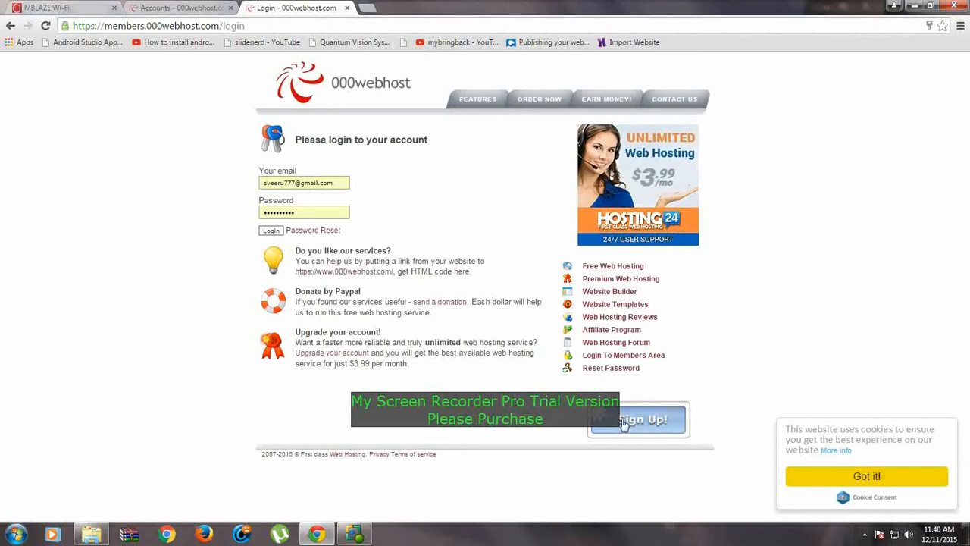
pyautogui.rightClick(624, 224)
pyautogui.click(642, 232)
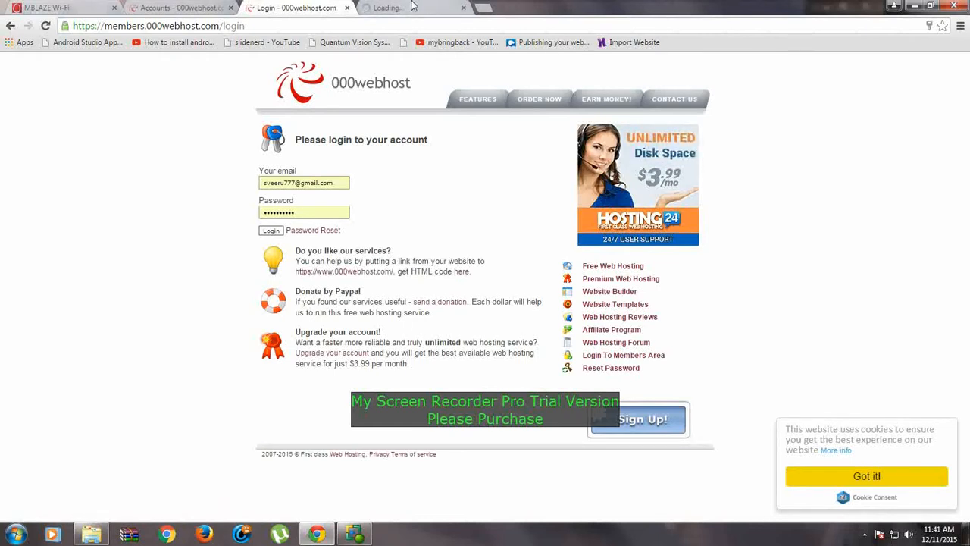
pyautogui.click(412, 6)
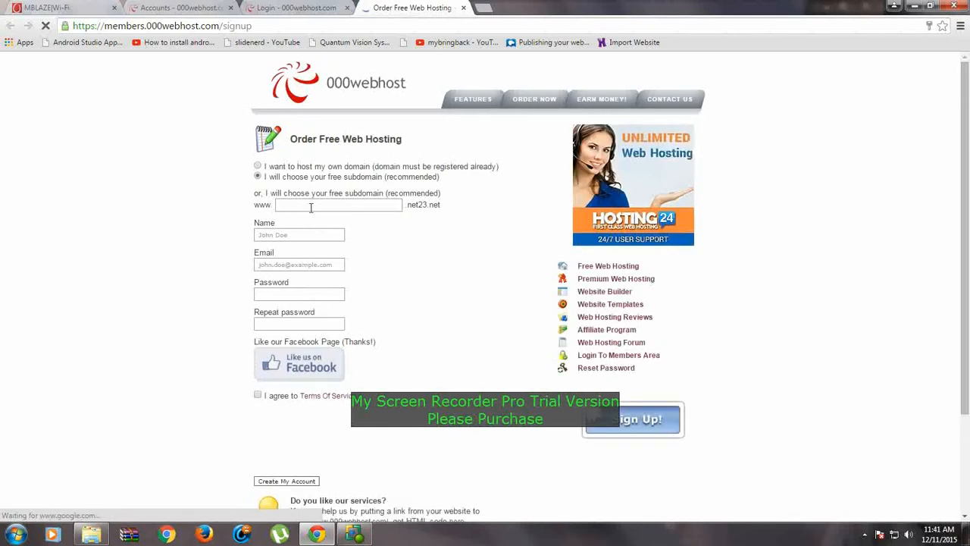
# Enter chennaifloodrelief as the free subdomain in the hosting order form and go to the name field
pyautogui.click(299, 205)
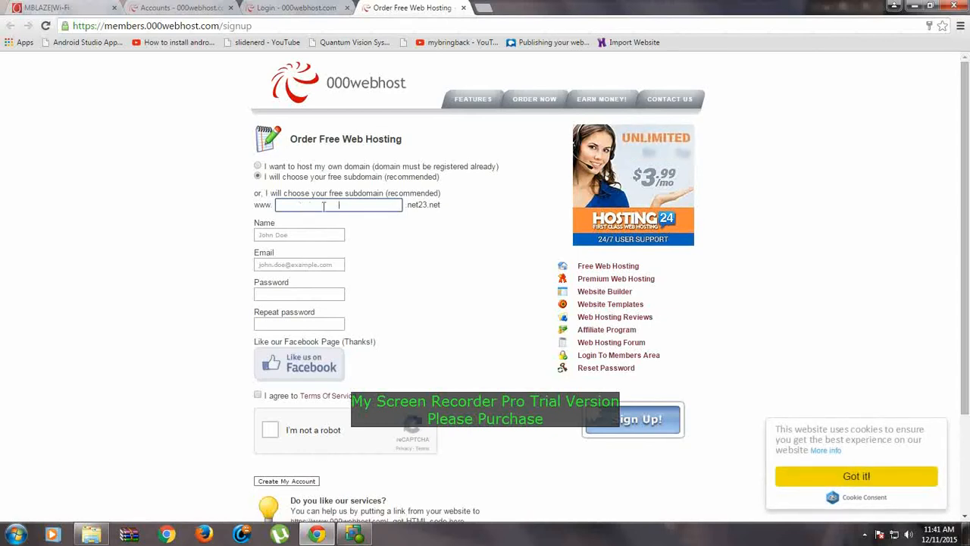
pyautogui.write('chennaifloodrelief')
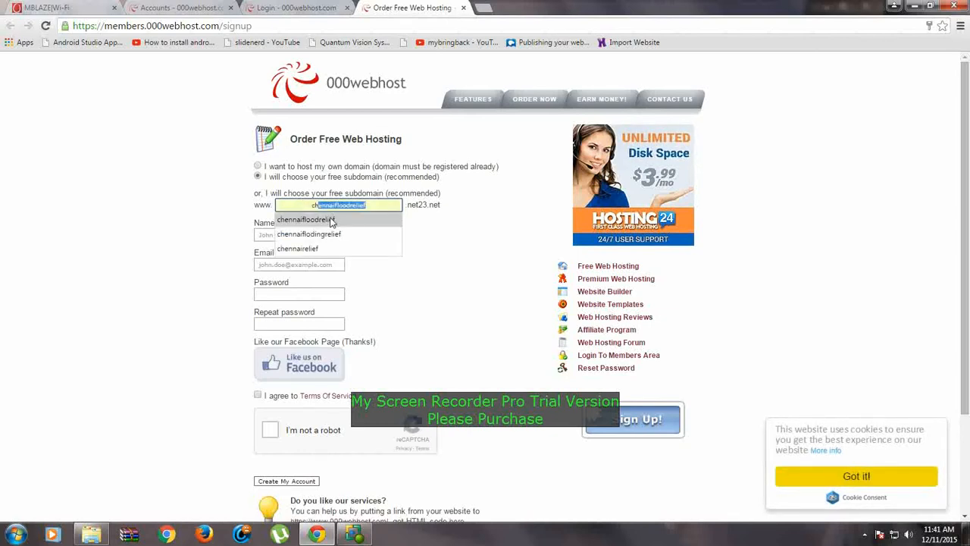
pyautogui.click(306, 219)
pyautogui.click(280, 235)
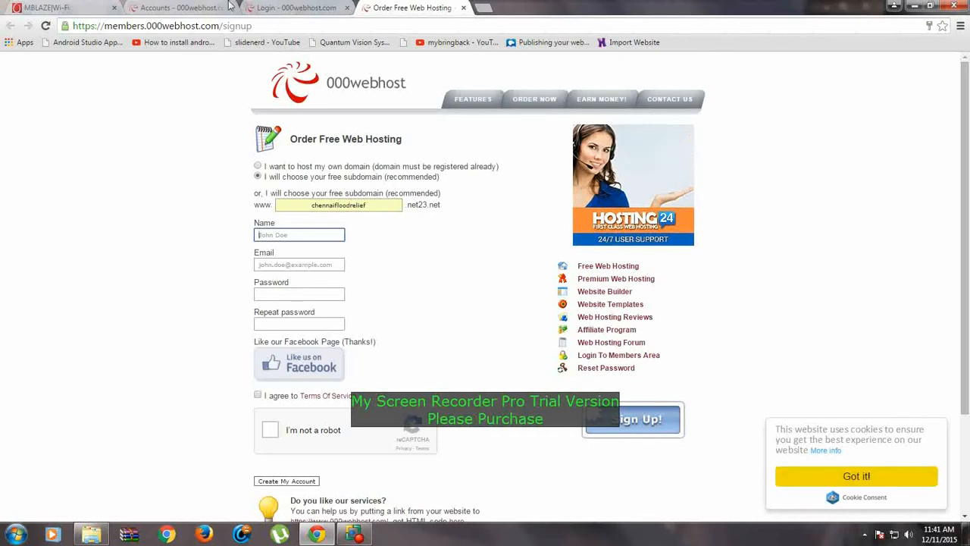
# Return to the 000webhost login page and log in with the saved account email and password
pyautogui.click(294, 7)
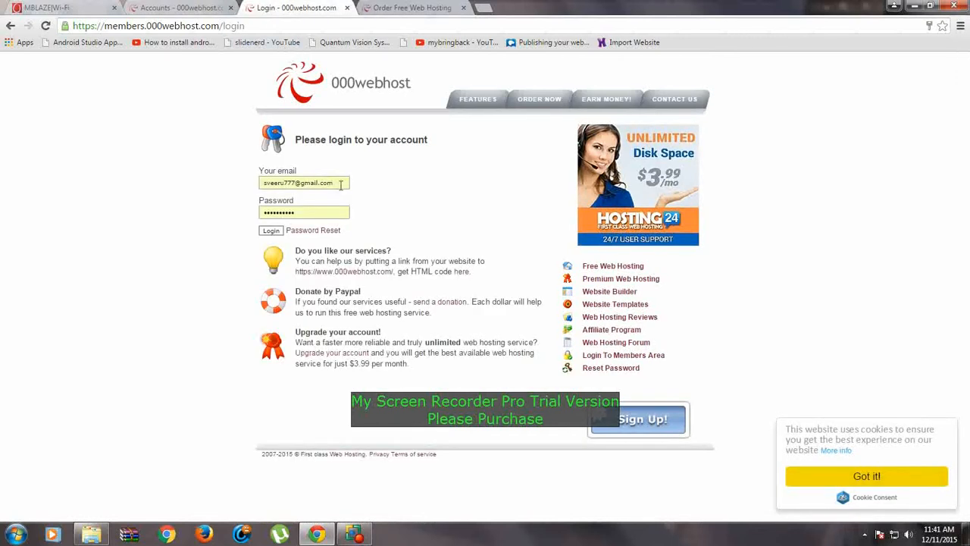
pyautogui.moveTo(346, 183); pyautogui.dragTo(263, 186)
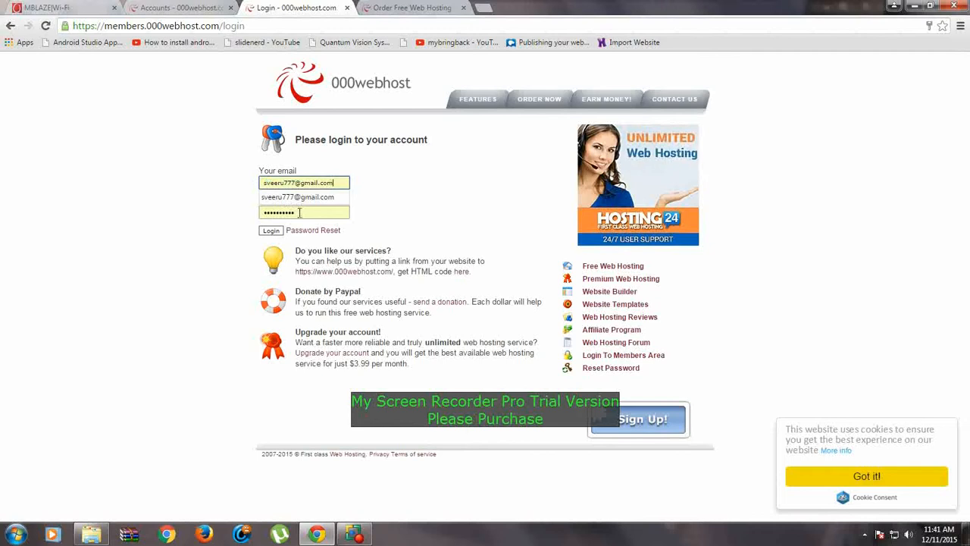
pyautogui.click(290, 197)
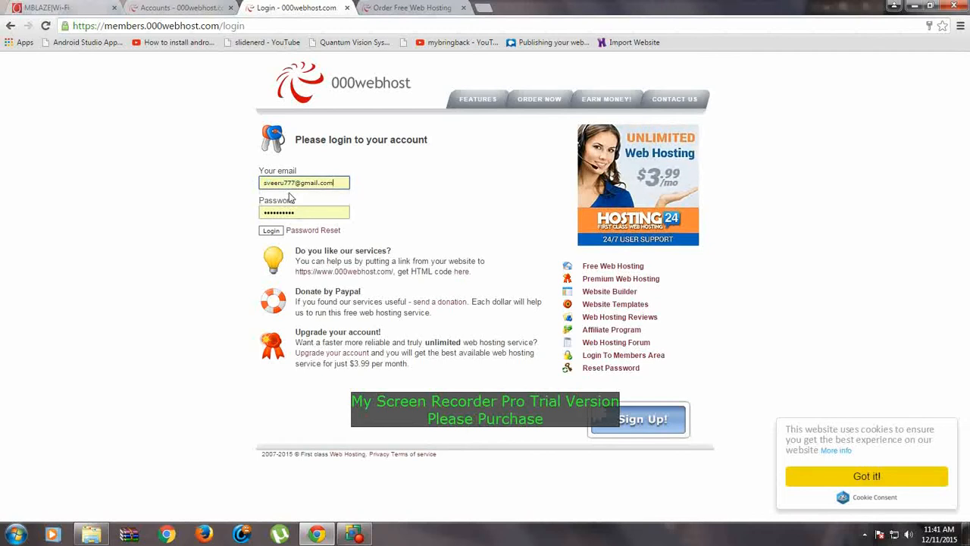
pyautogui.click(273, 230)
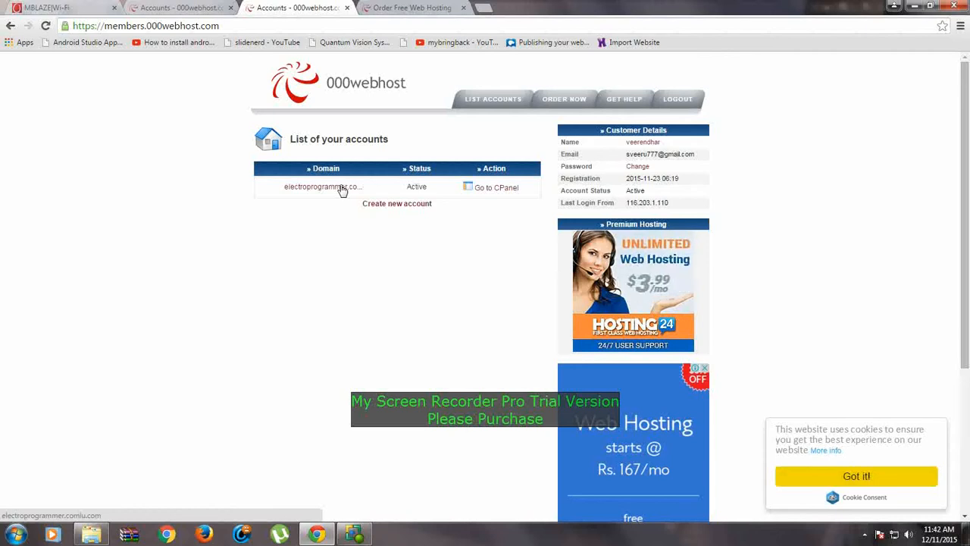
# Go to the control panel of the electroprogrammer domain and open its MySQL database management page
pyautogui.click(492, 194)
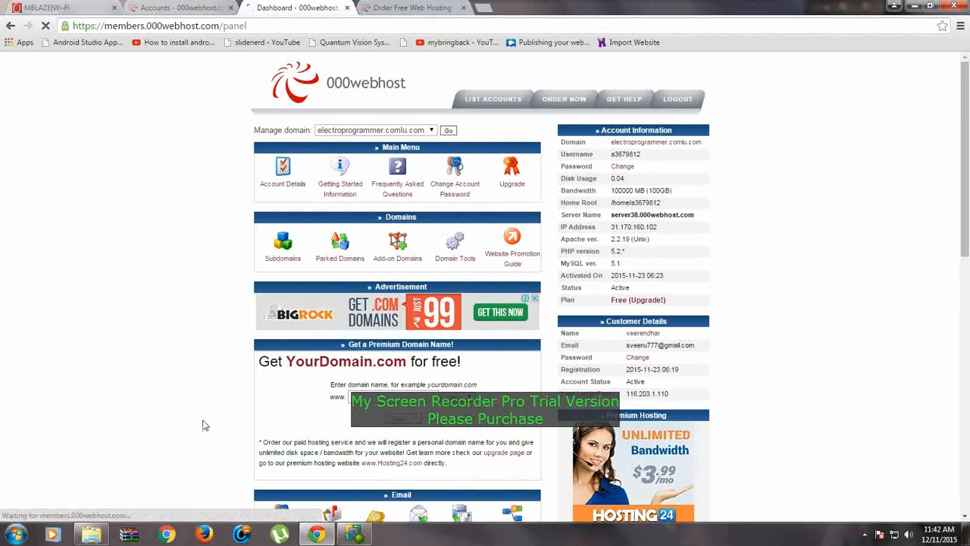
pyautogui.scroll(-2, 203, 420)
pyautogui.scroll(-2, 203, 416)
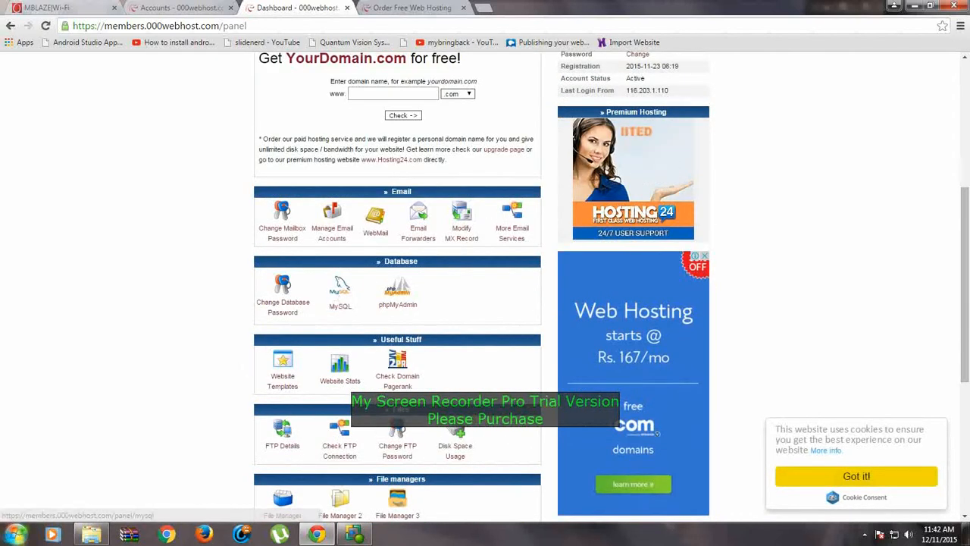
pyautogui.click(339, 293)
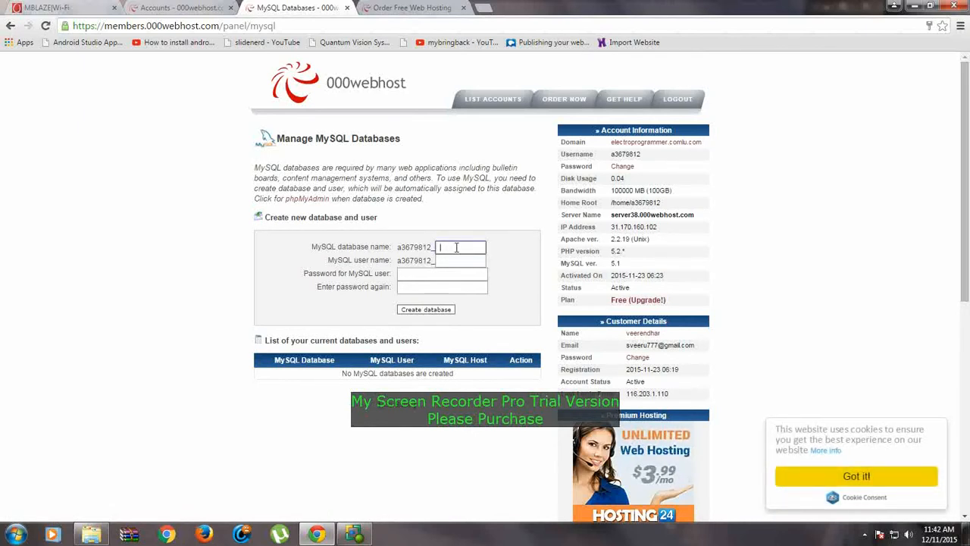
# Name the new MySQL database rescue and fill in the MySQL user name
pyautogui.write('scue')
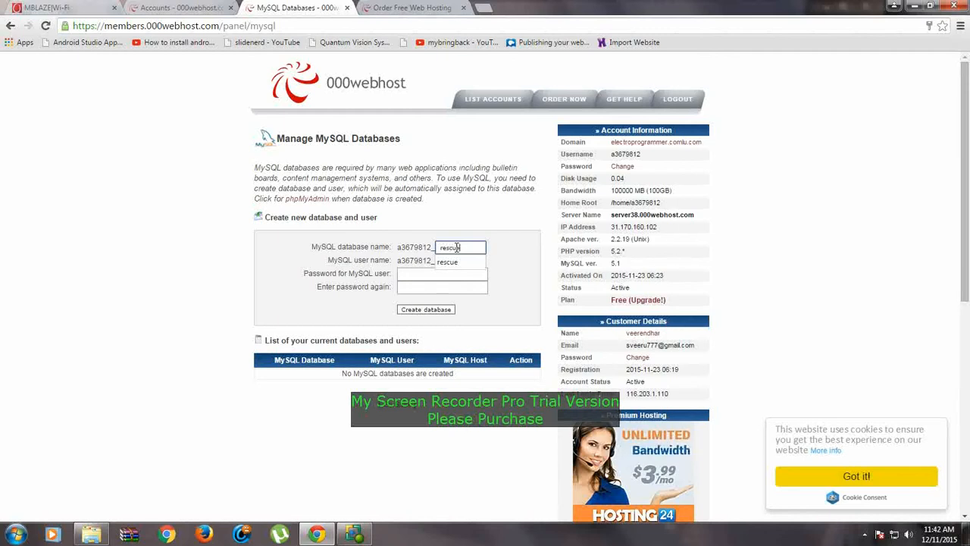
pyautogui.click(451, 262)
pyautogui.click(453, 262)
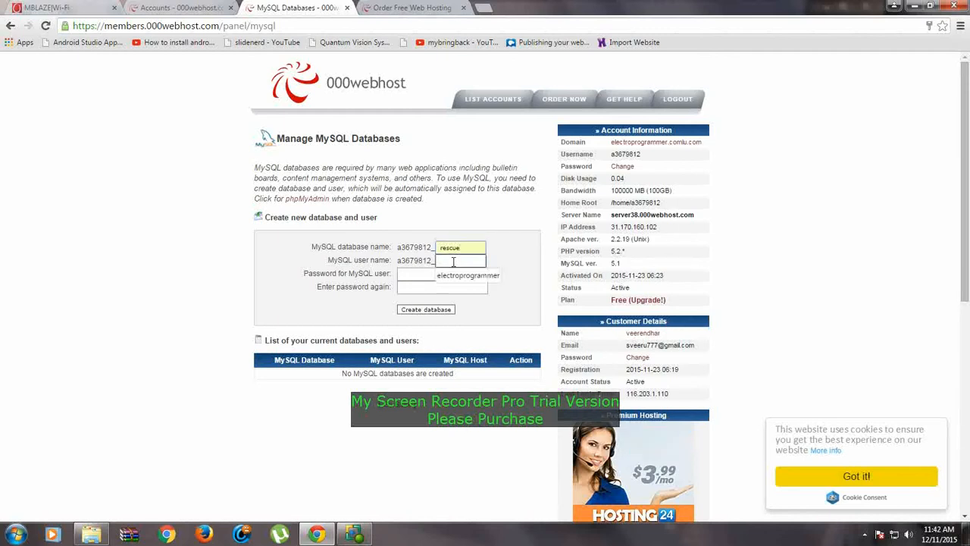
pyautogui.write('veeru')
pyautogui.click(459, 276)
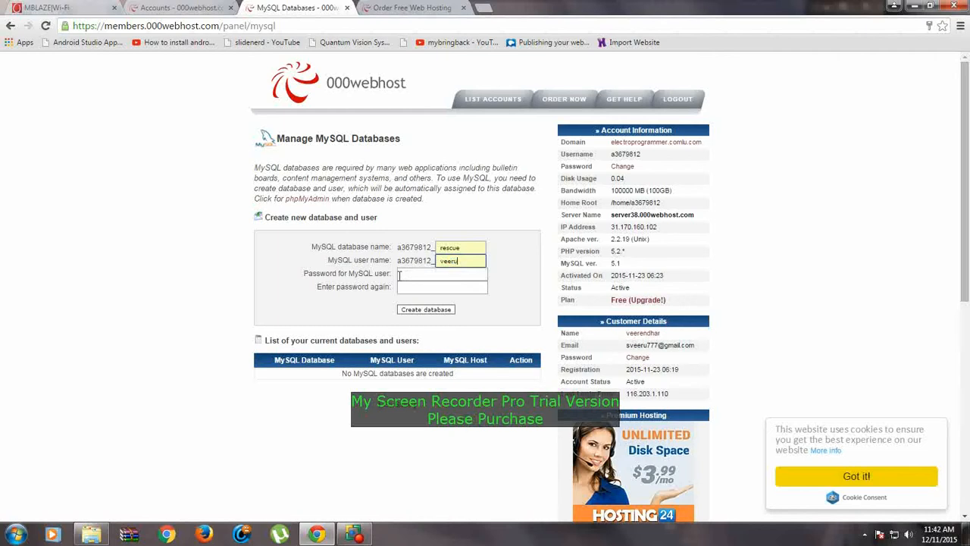
# Enter the MySQL user's password in both password fields and create the database
pyautogui.click(400, 276)
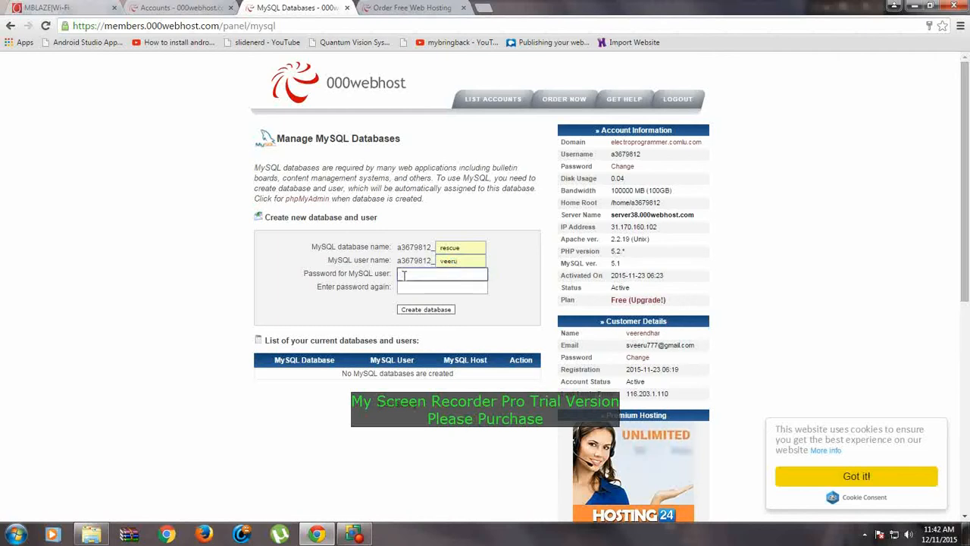
pyautogui.write('••••')
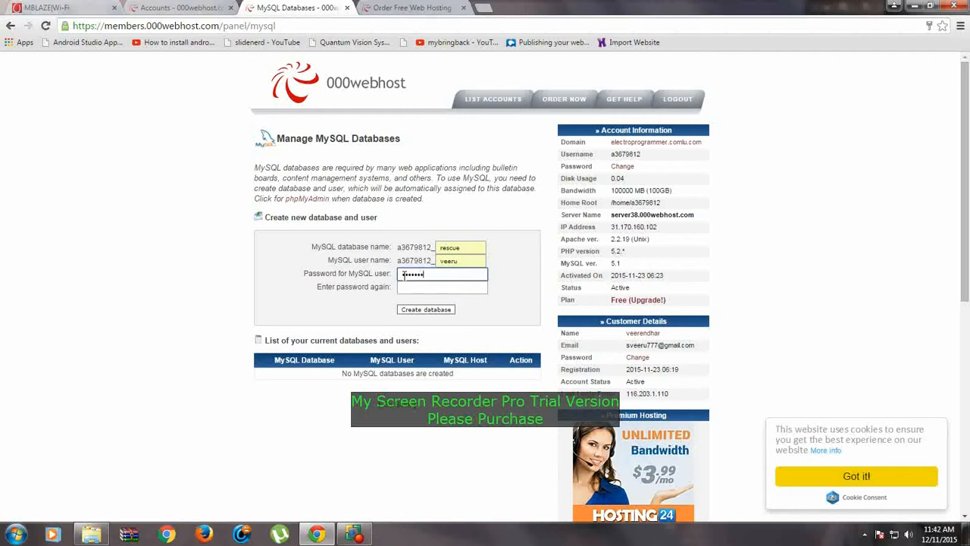
pyautogui.click(420, 286)
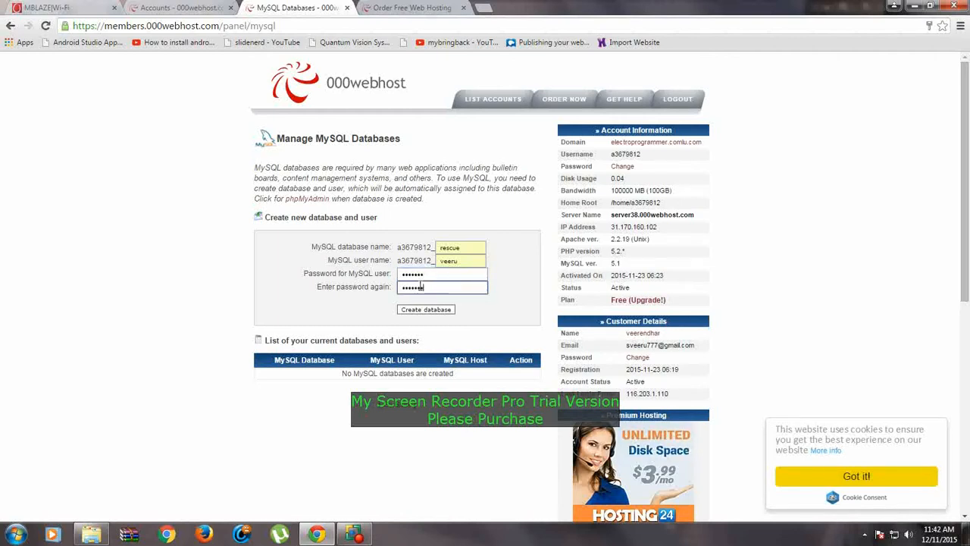
pyautogui.click(424, 311)
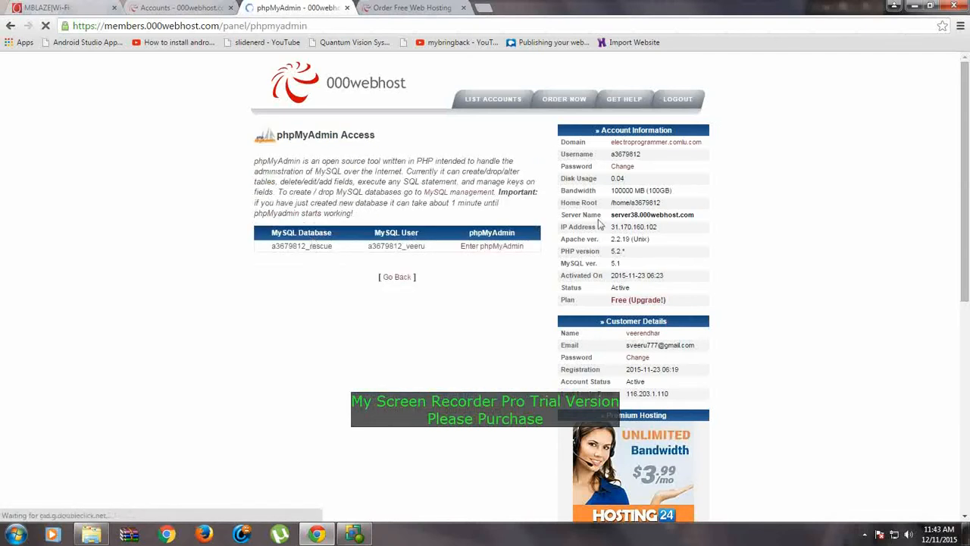
# Enter phpMyAdmin for the rescue database and name a new table emergencyprofile
pyautogui.click(504, 251)
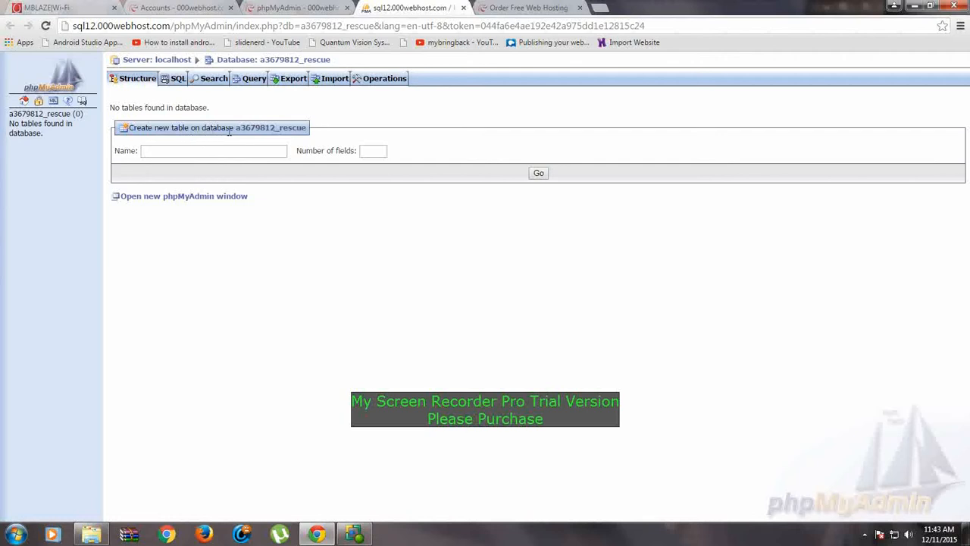
pyautogui.click(185, 152)
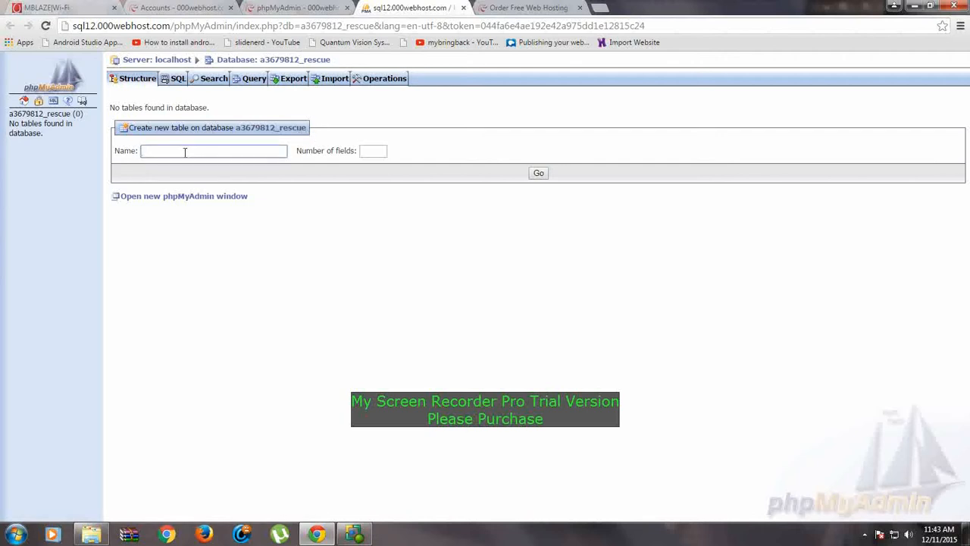
pyautogui.write('e')
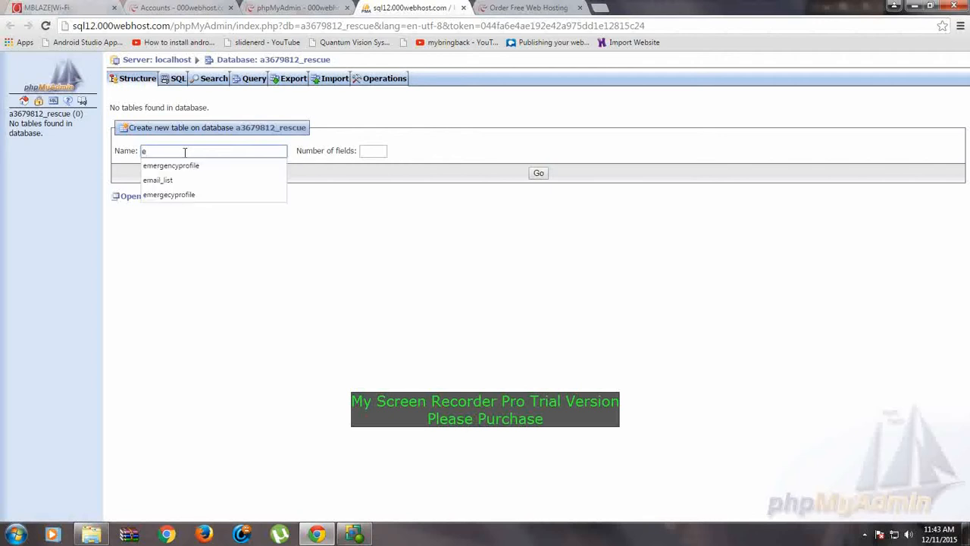
pyautogui.click(182, 165)
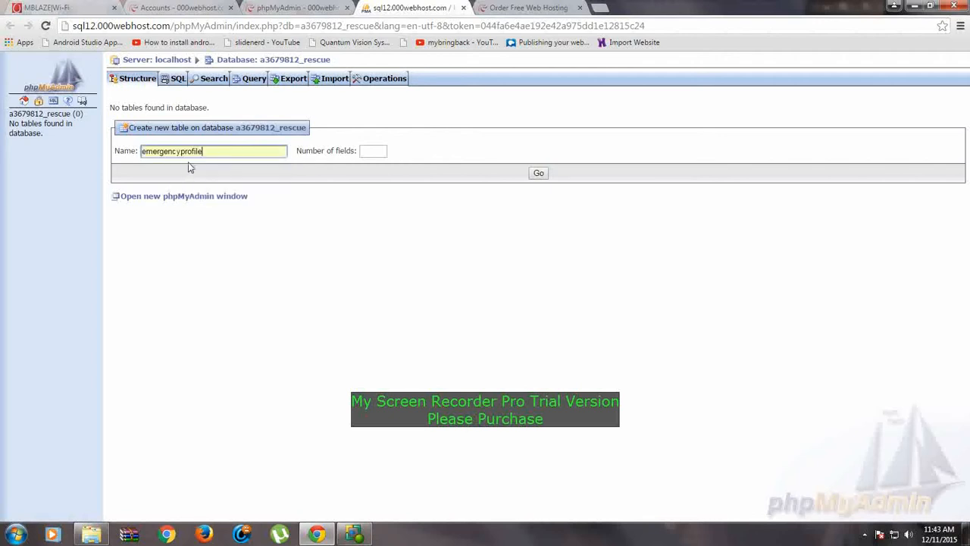
pyautogui.click(373, 150)
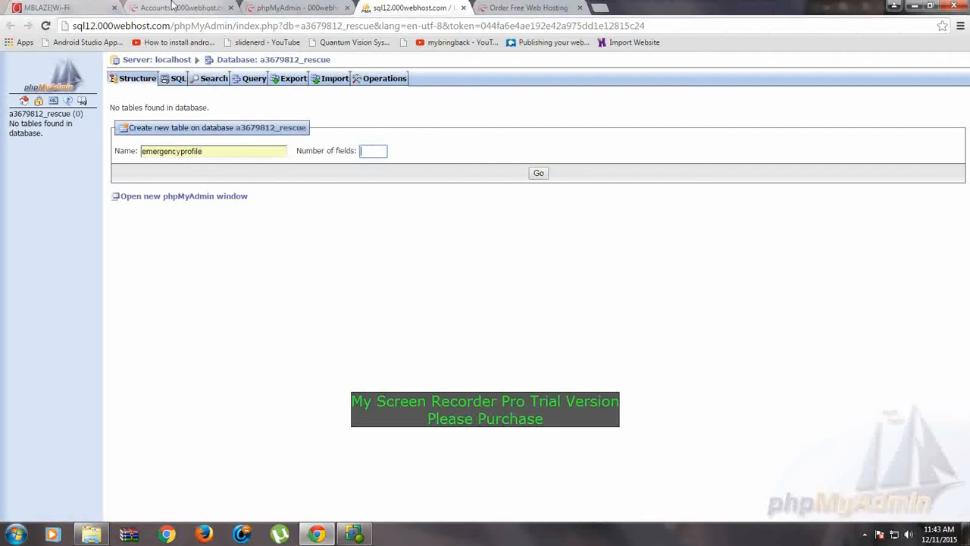
# Open index.html from the flodingrescue folder in Google Chrome and check the help-desk form's input fields
pyautogui.click(317, 534)
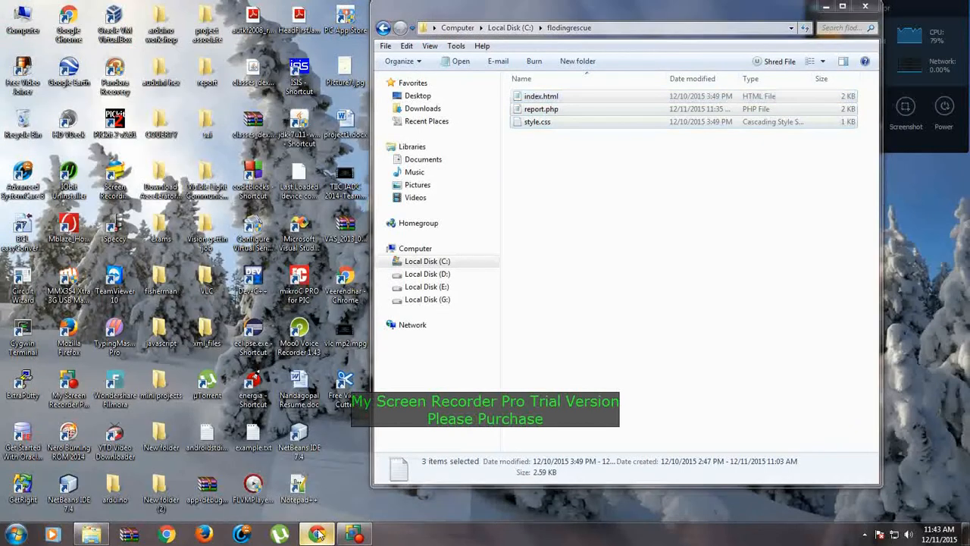
pyautogui.click(316, 535)
pyautogui.click(317, 534)
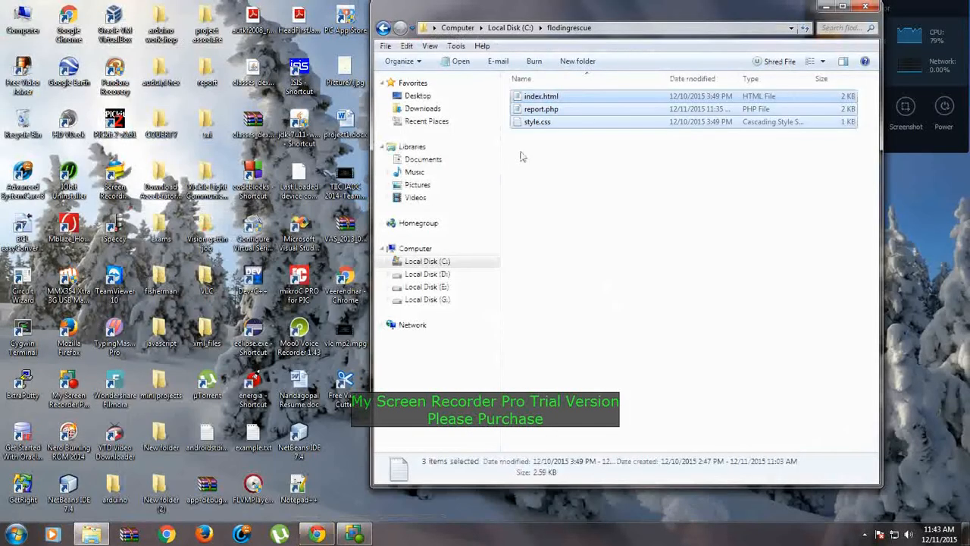
pyautogui.rightClick(533, 97)
pyautogui.click(513, 216)
pyautogui.click(533, 99)
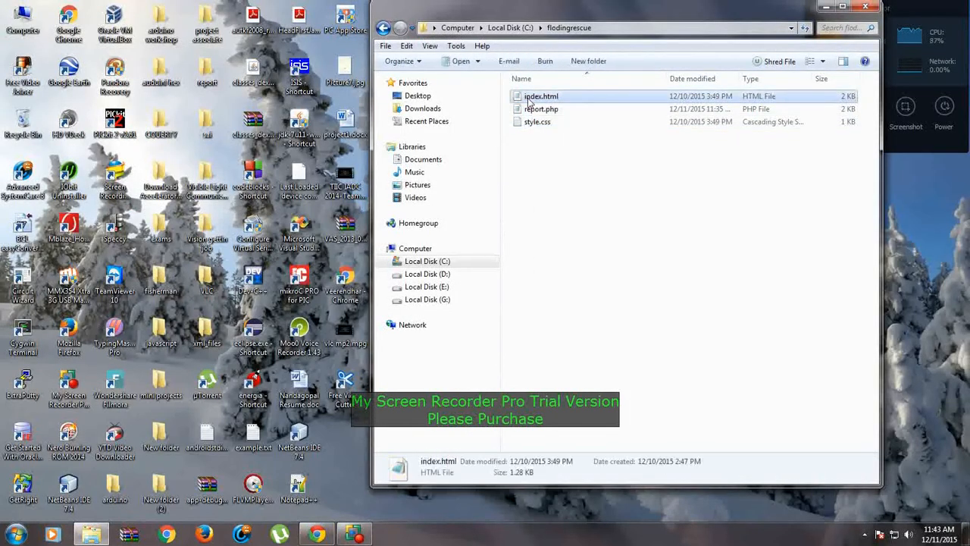
pyautogui.rightClick(529, 99)
pyautogui.moveTo(623, 168)
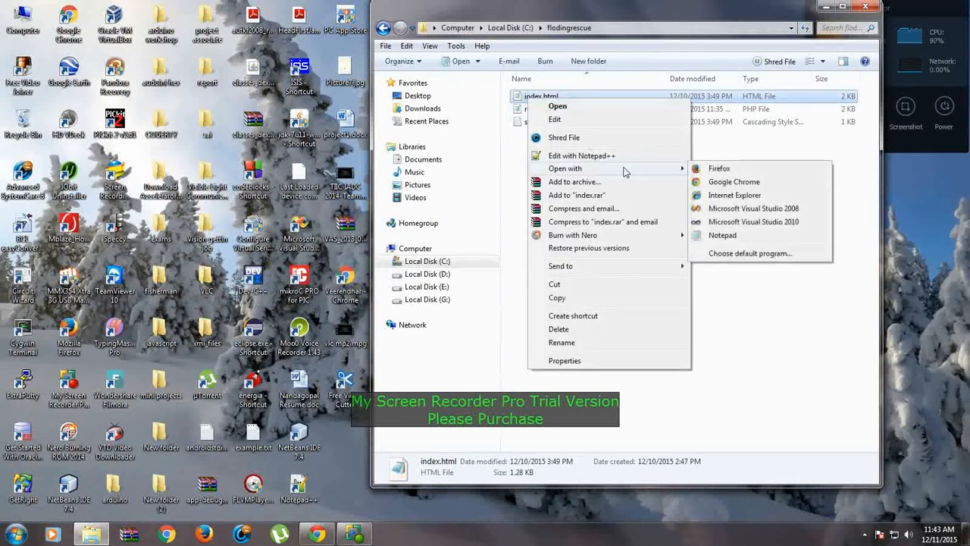
pyautogui.click(711, 183)
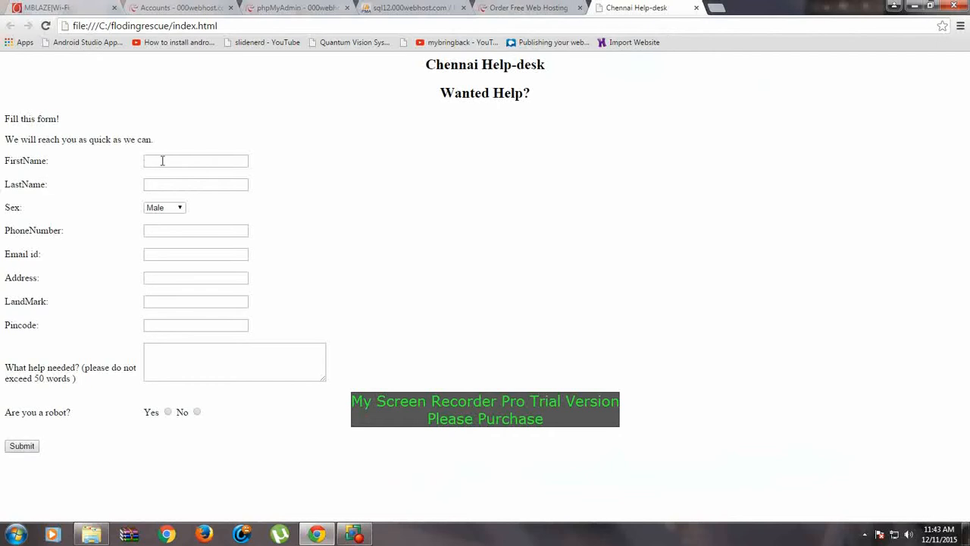
pyautogui.click(162, 160)
pyautogui.click(168, 184)
# Set the emergencyprofile table's number of fields to 9 in phpMyAdmin and proceed to its field definitions
pyautogui.click(528, 6)
pyautogui.click(412, 8)
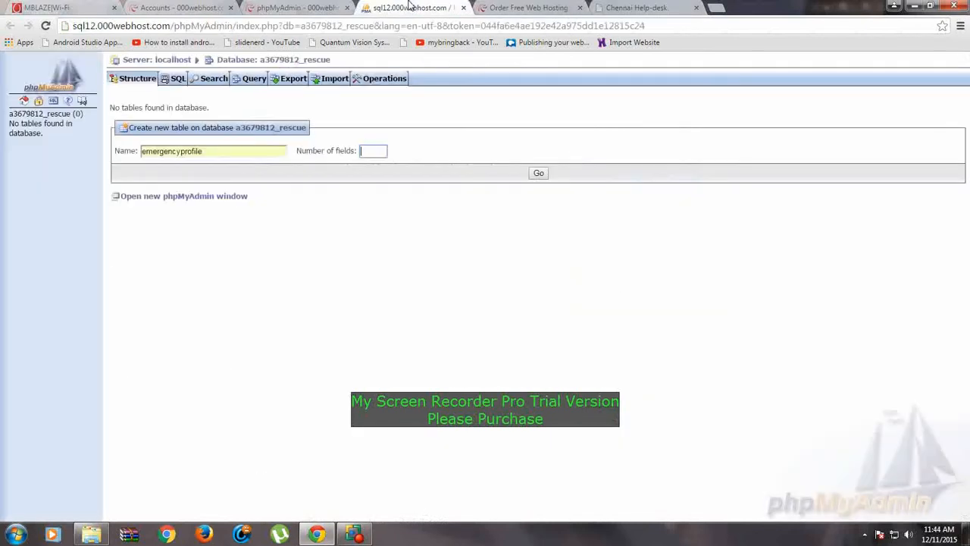
pyautogui.click(373, 150)
pyautogui.write('9')
pyautogui.click(547, 174)
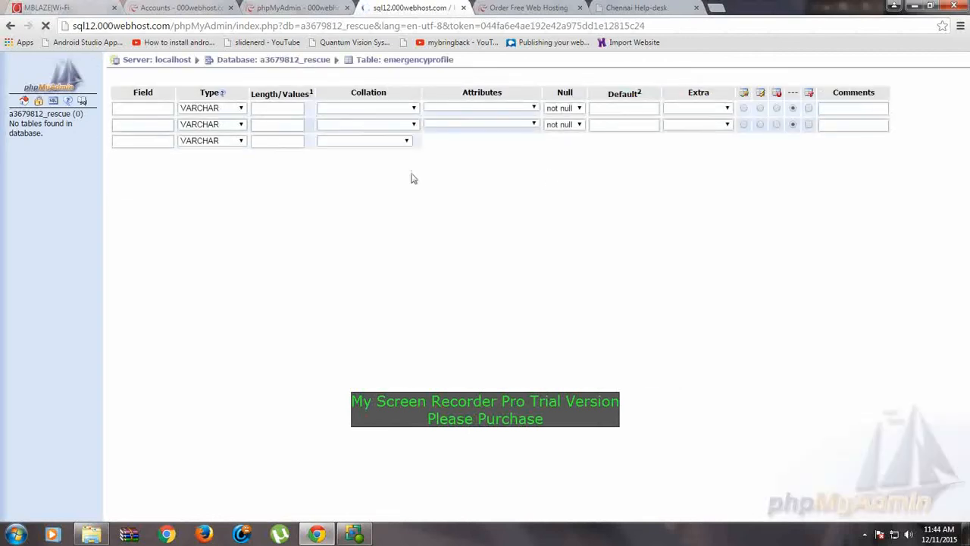
# Review the Chennai Help-desk form's input fields and return to the emergencyprofile field definitions
pyautogui.click(134, 111)
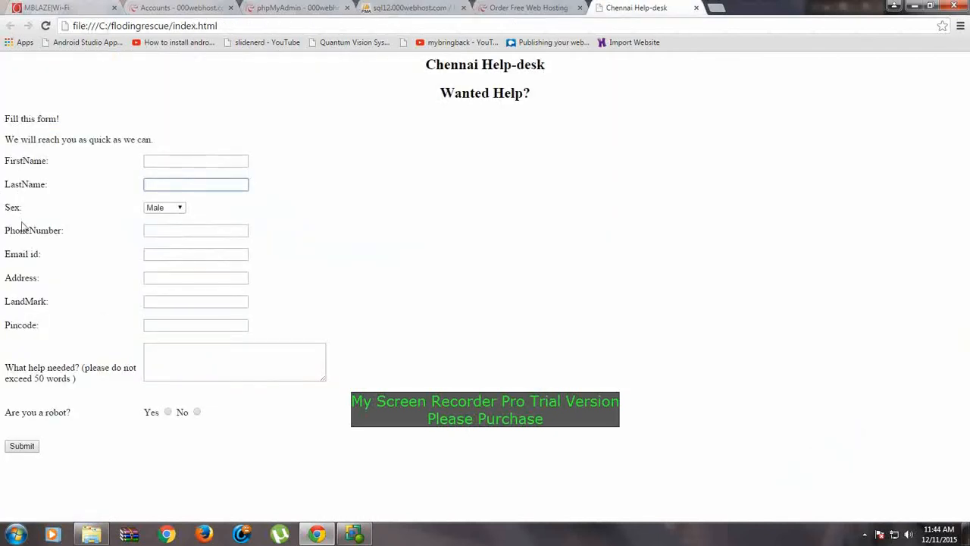
pyautogui.click(525, 6)
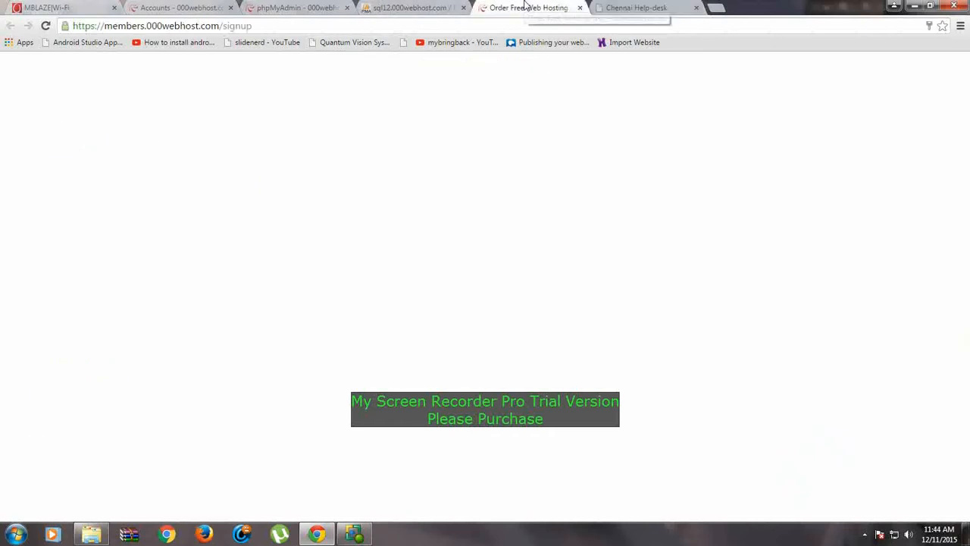
pyautogui.click(401, 11)
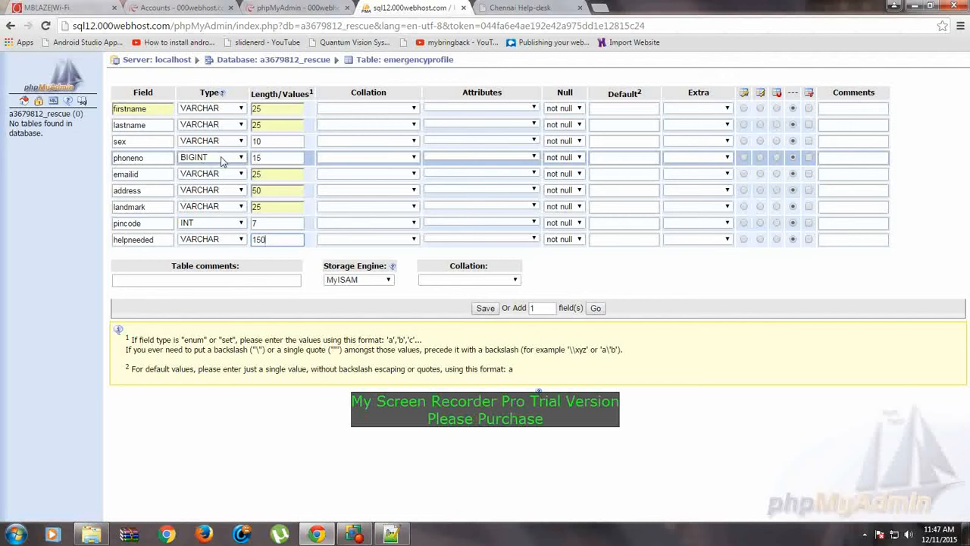
# Compare the column names in the INSERT query of report.php with the emergencyprofile field definitions in phpMyAdmin
pyautogui.moveTo(309, 537)
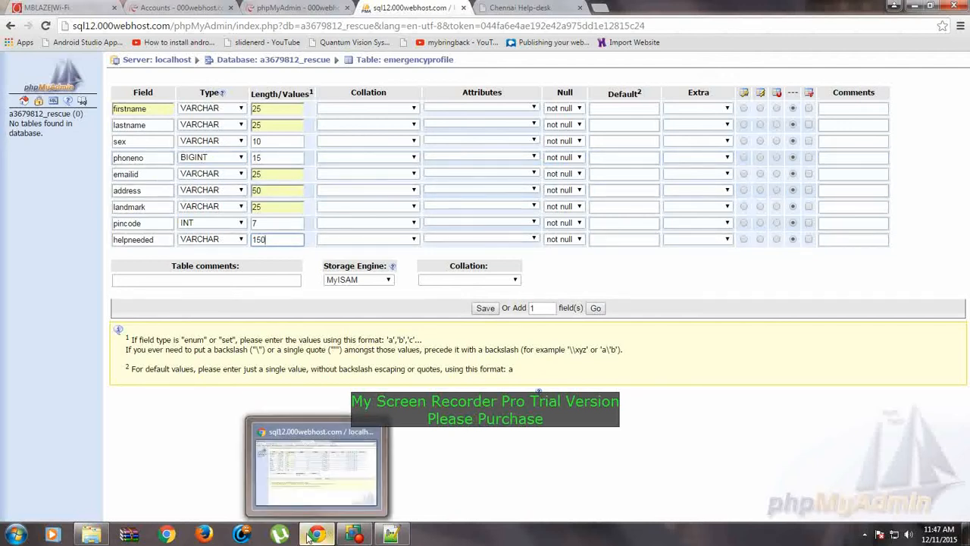
pyautogui.click(391, 535)
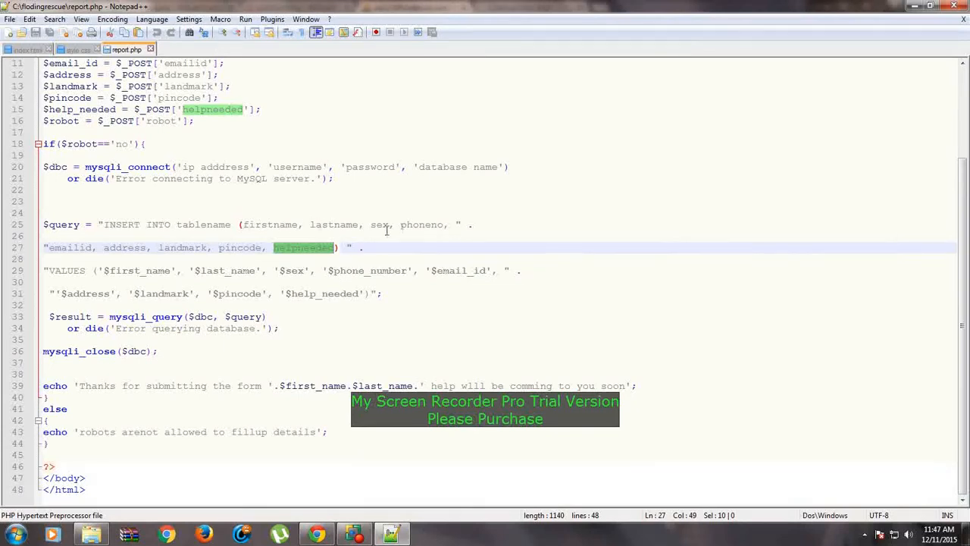
pyautogui.moveTo(241, 225); pyautogui.dragTo(294, 227)
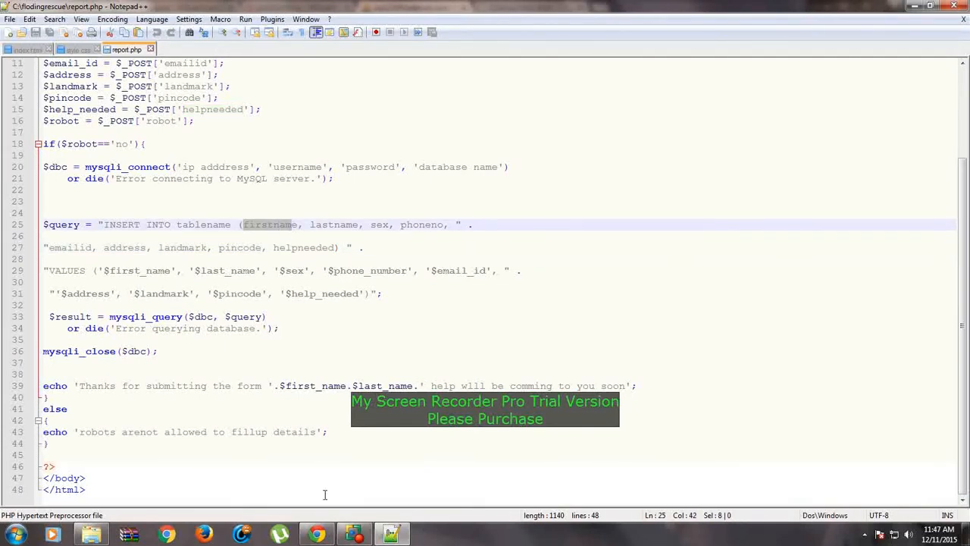
pyautogui.click(317, 534)
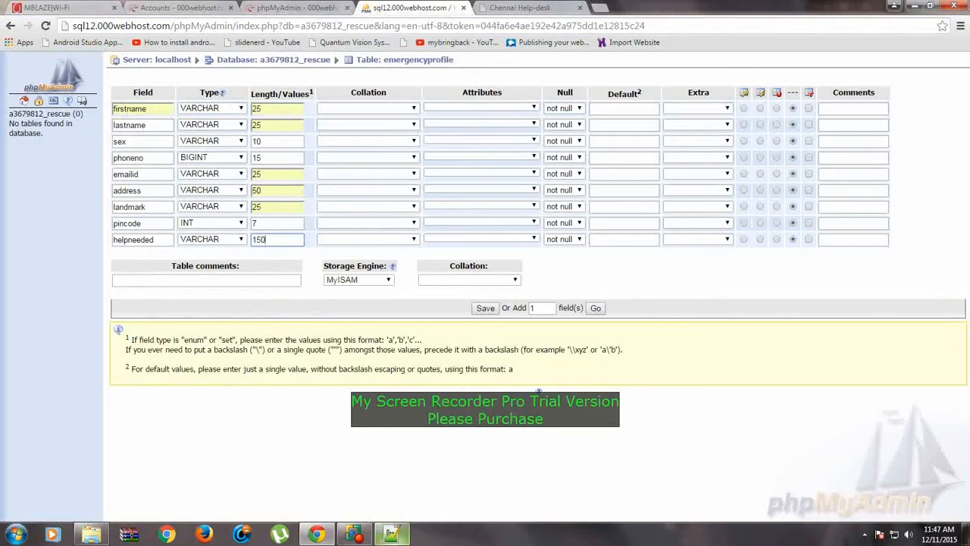
pyautogui.click(392, 534)
pyautogui.click(334, 228)
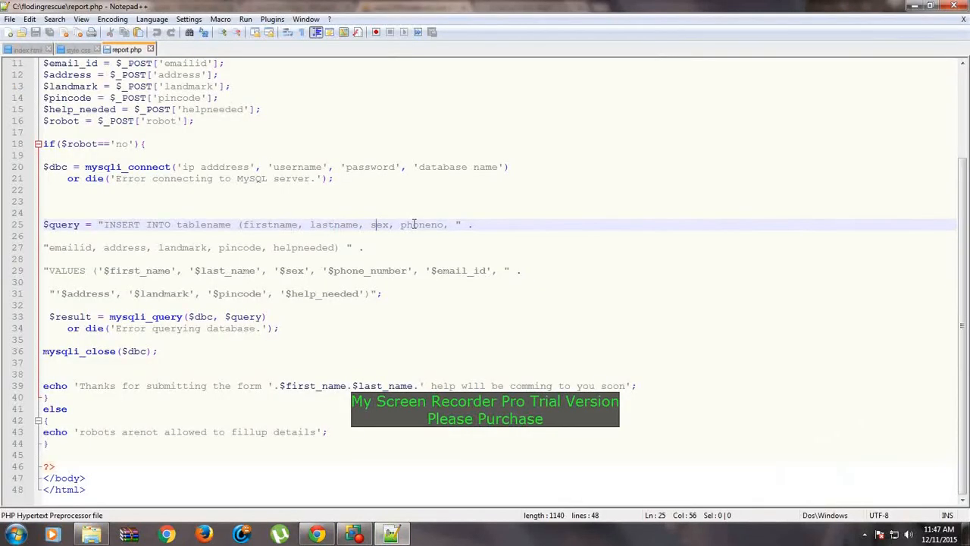
pyautogui.click(169, 247)
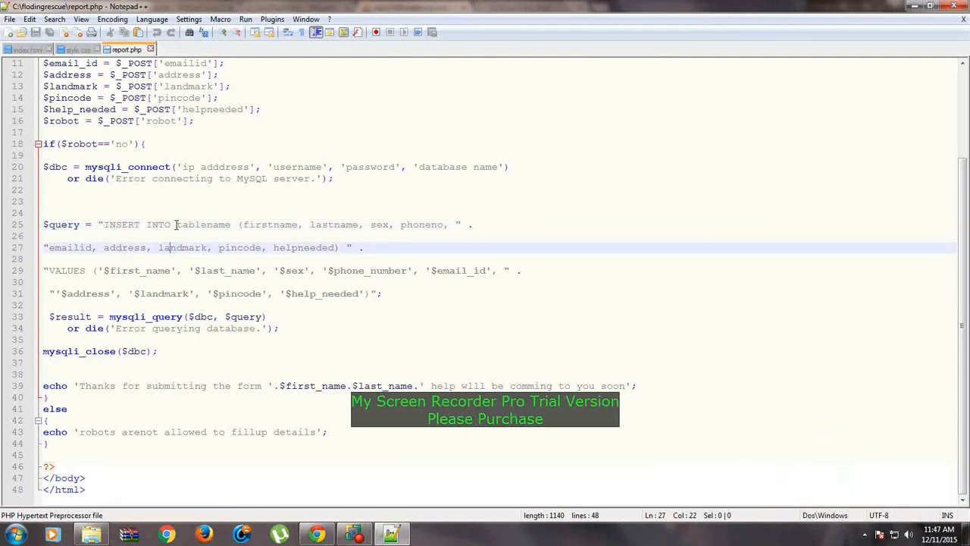
pyautogui.click(317, 534)
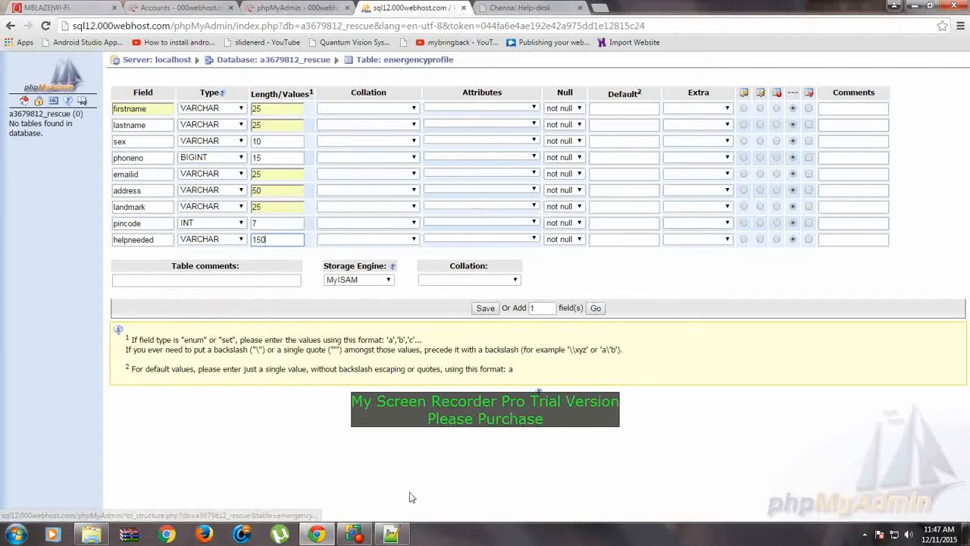
# Switch to Notepad++ and replace tablename with emergencyprofile in the INSERT query of report.php
pyautogui.click(390, 534)
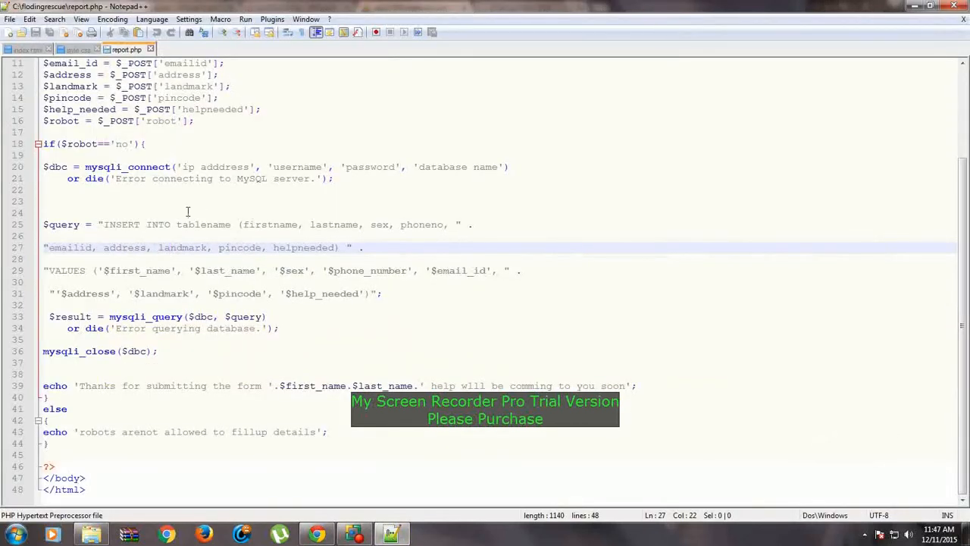
pyautogui.moveTo(174, 225); pyautogui.dragTo(232, 224)
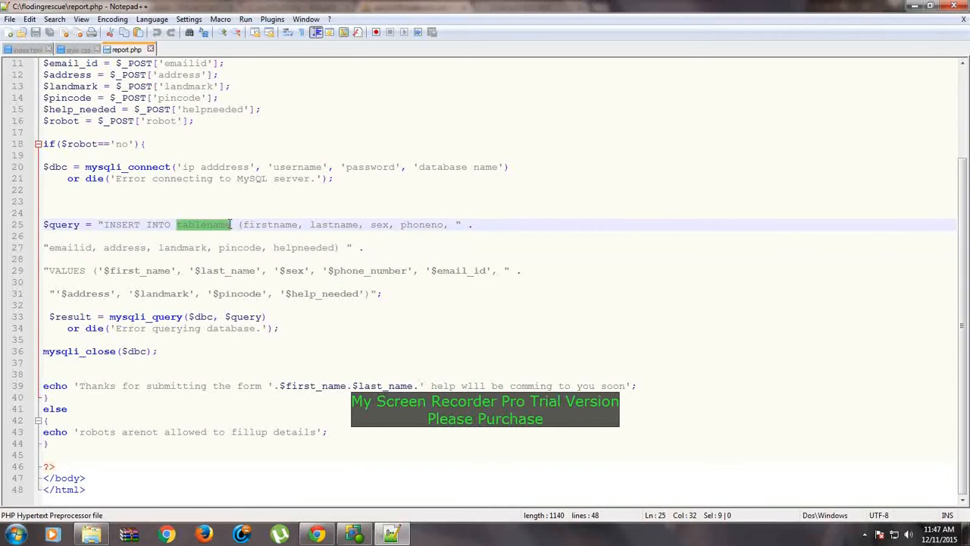
pyautogui.write('emergen')
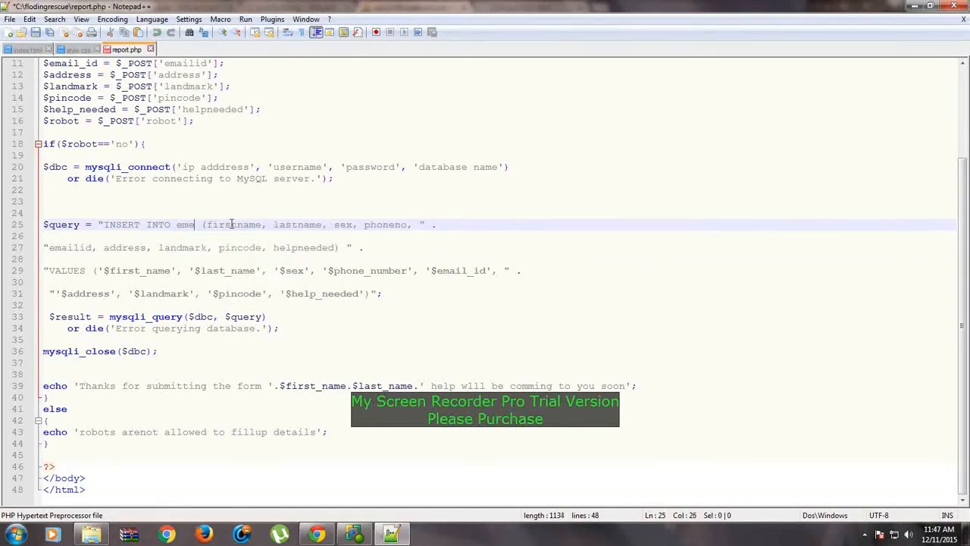
pyautogui.write('cyprof')
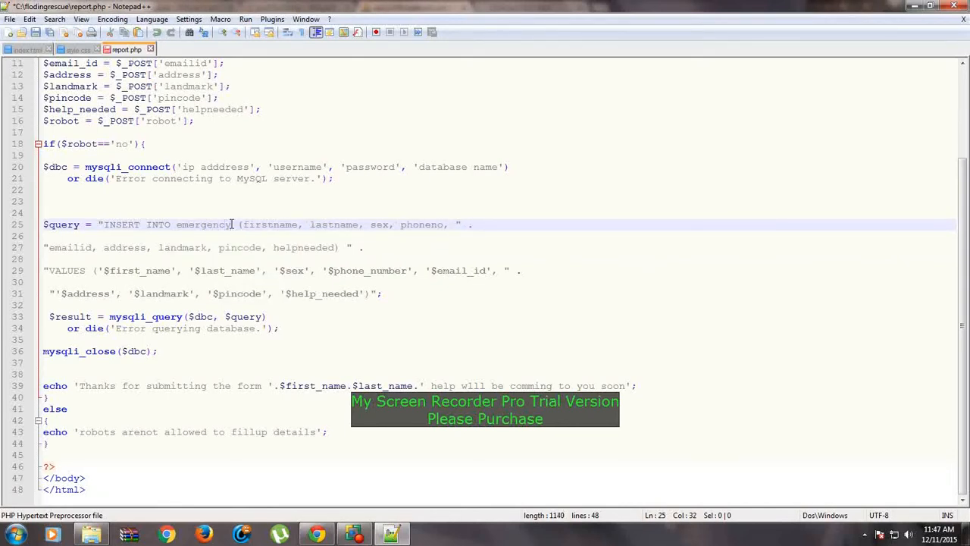
pyautogui.write('ile')
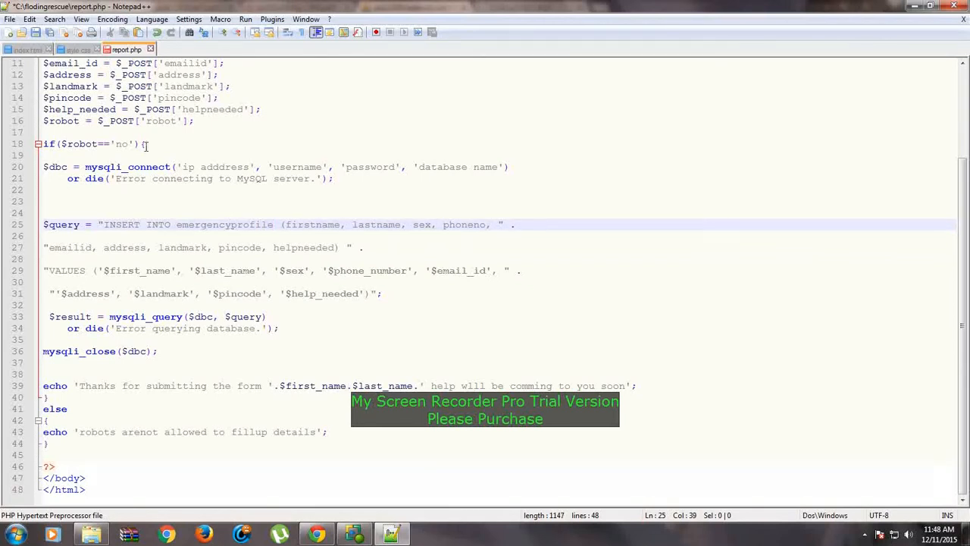
pyautogui.scroll(3, 116, 123)
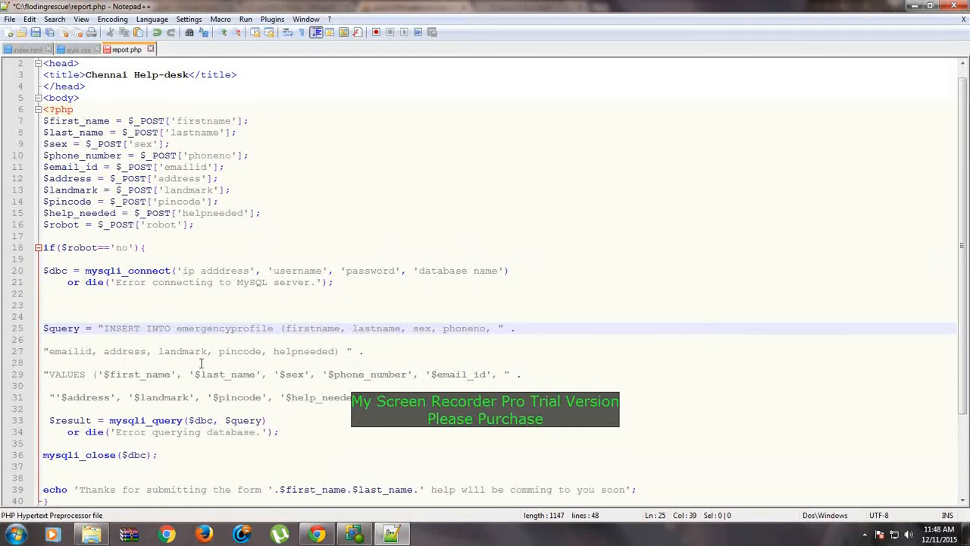
# Save the emergencyprofile table in phpMyAdmin and run the default SELECT * query on it
pyautogui.click(317, 534)
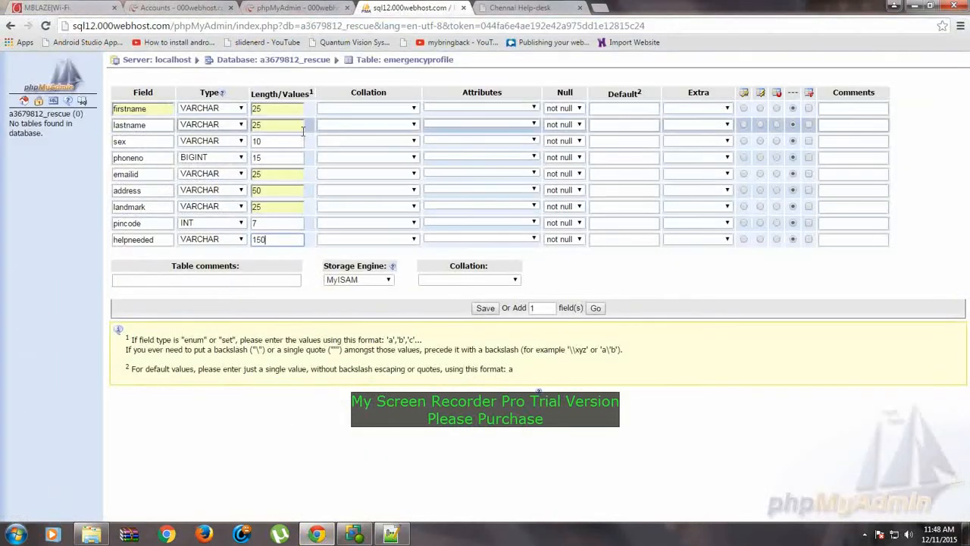
pyautogui.click(486, 310)
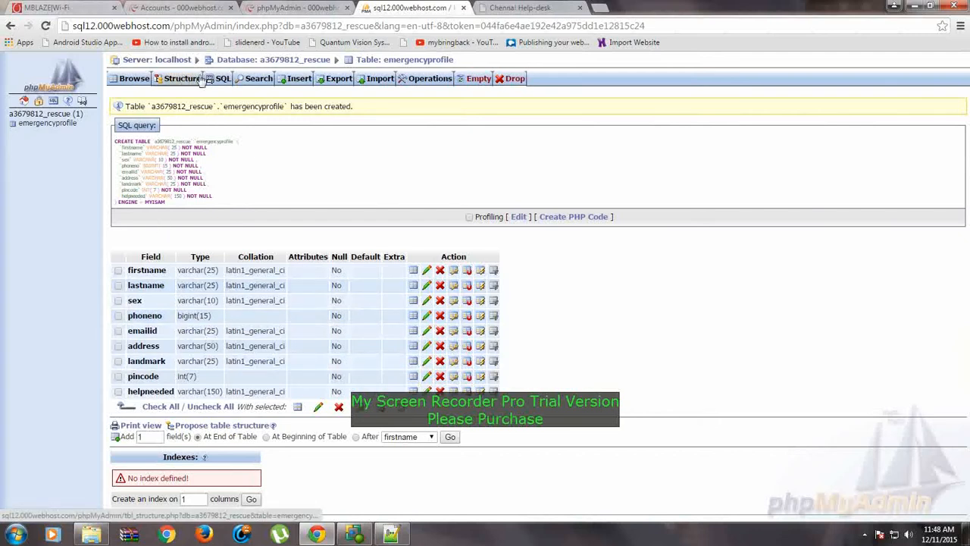
pyautogui.click(224, 80)
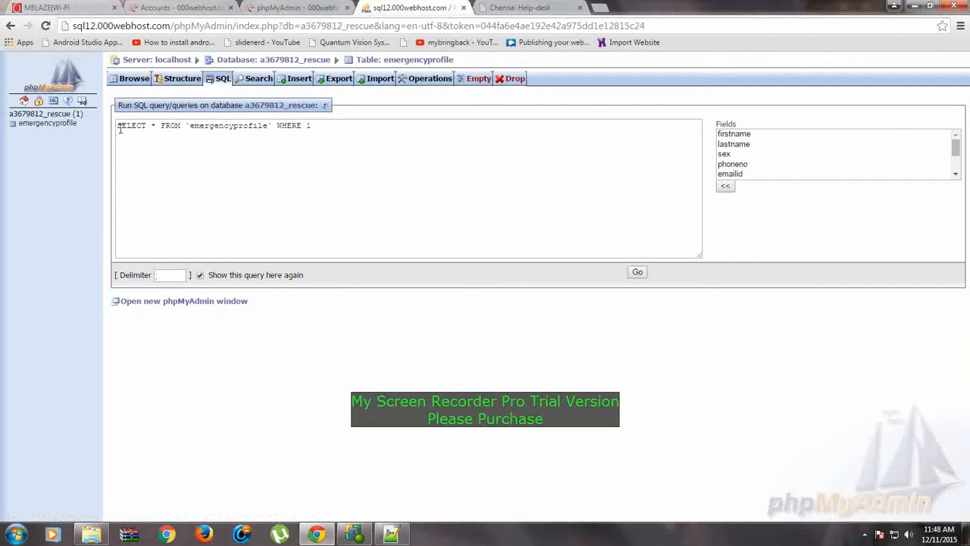
pyautogui.click(638, 273)
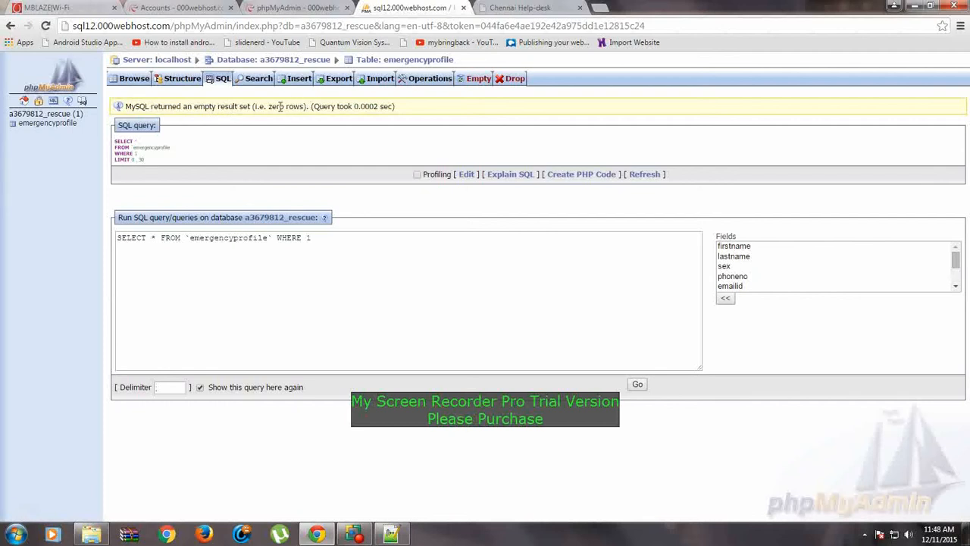
# Look over the 000webhost account list and the phpMyAdmin access page, and return to the emergencyprofile query
pyautogui.click(274, 7)
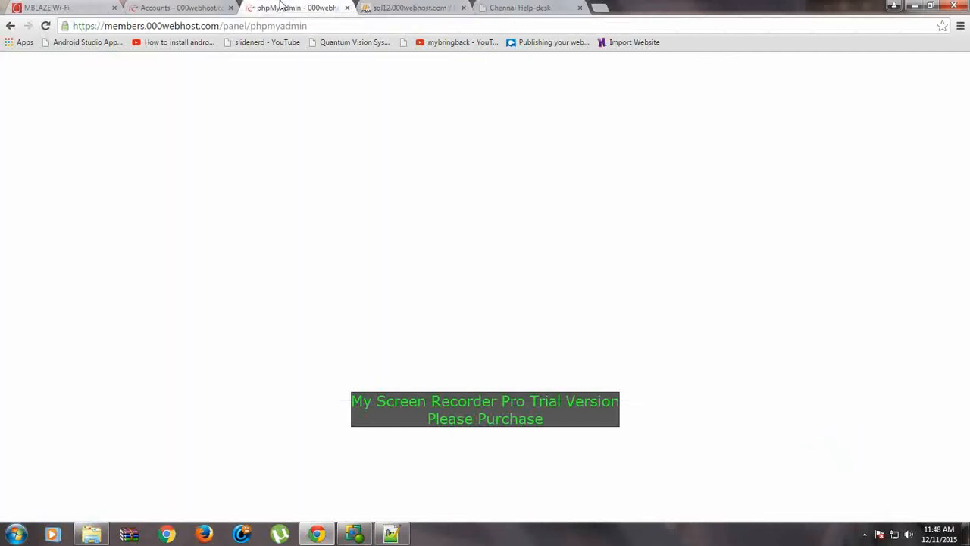
pyautogui.click(175, 8)
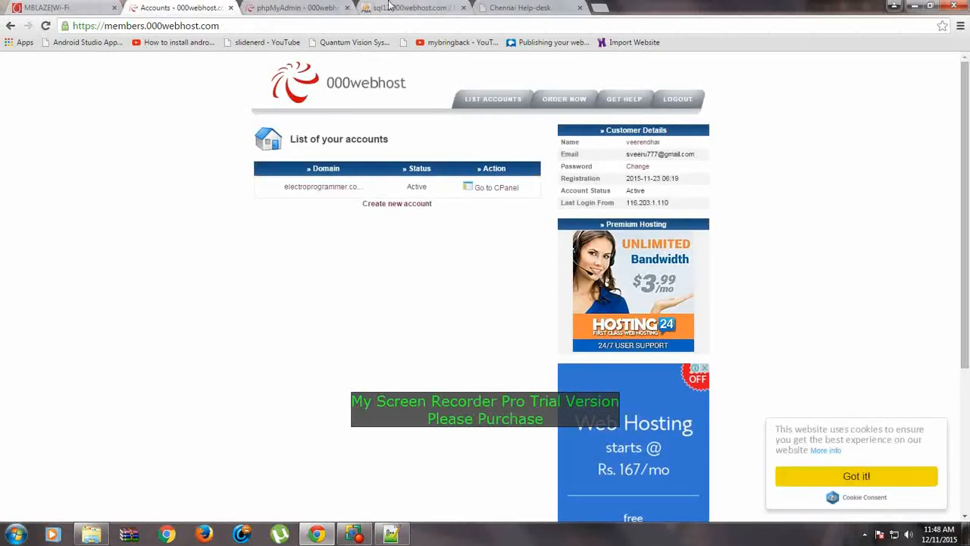
pyautogui.click(388, 6)
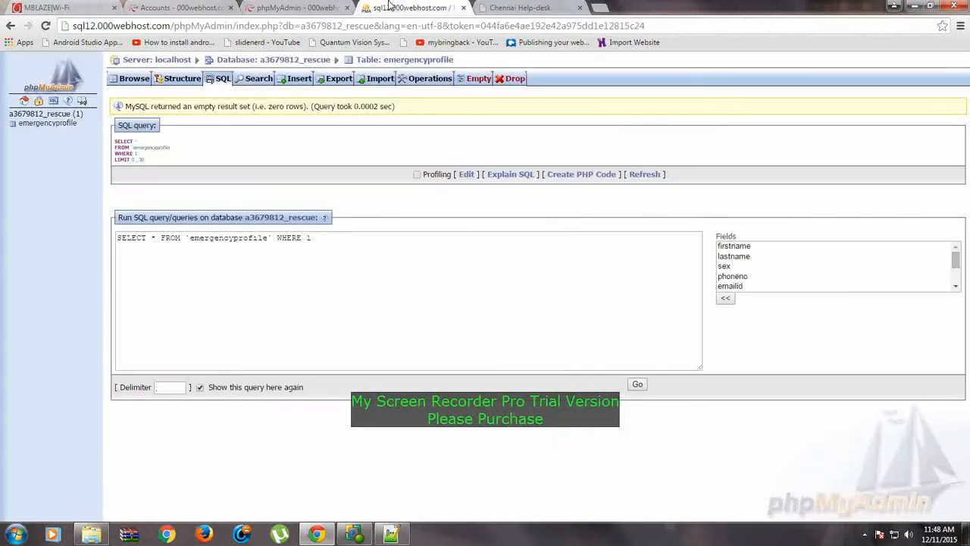
pyautogui.click(186, 6)
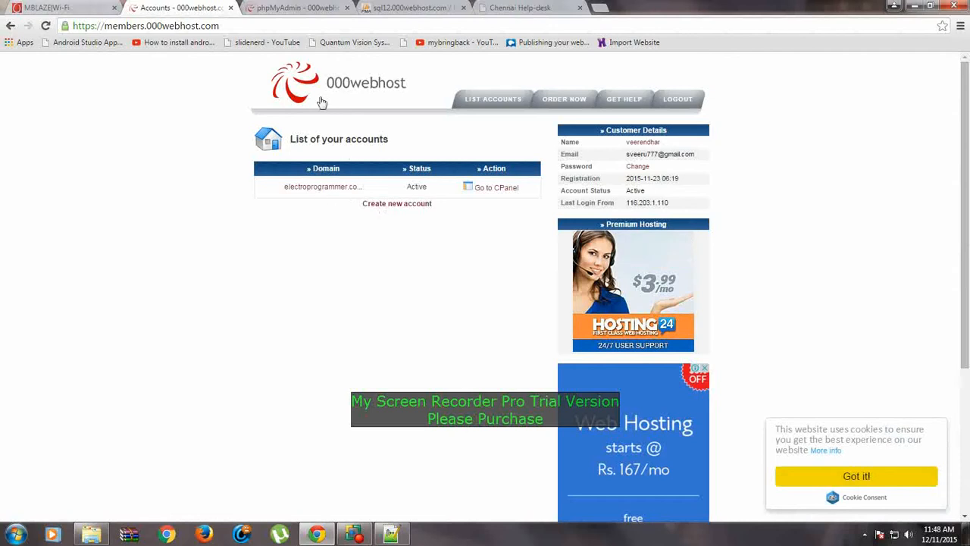
pyautogui.click(287, 8)
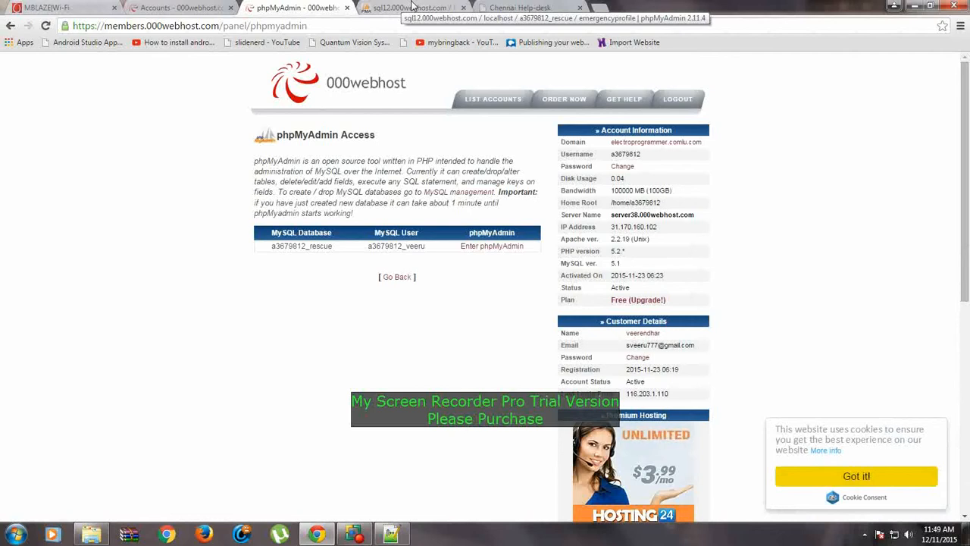
pyautogui.click(413, 6)
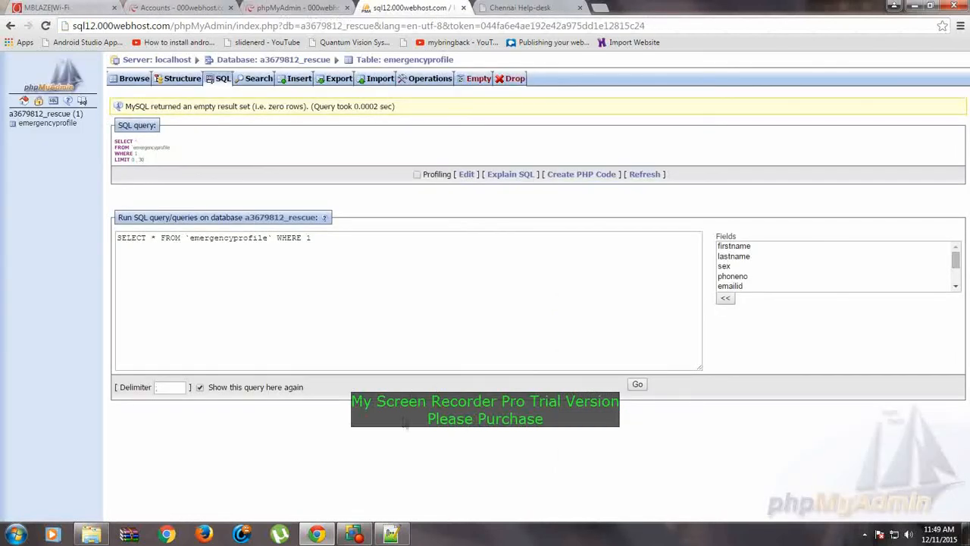
# Bring up the flodingrescue folder and select index.html, report.php and style.css
pyautogui.moveTo(363, 536)
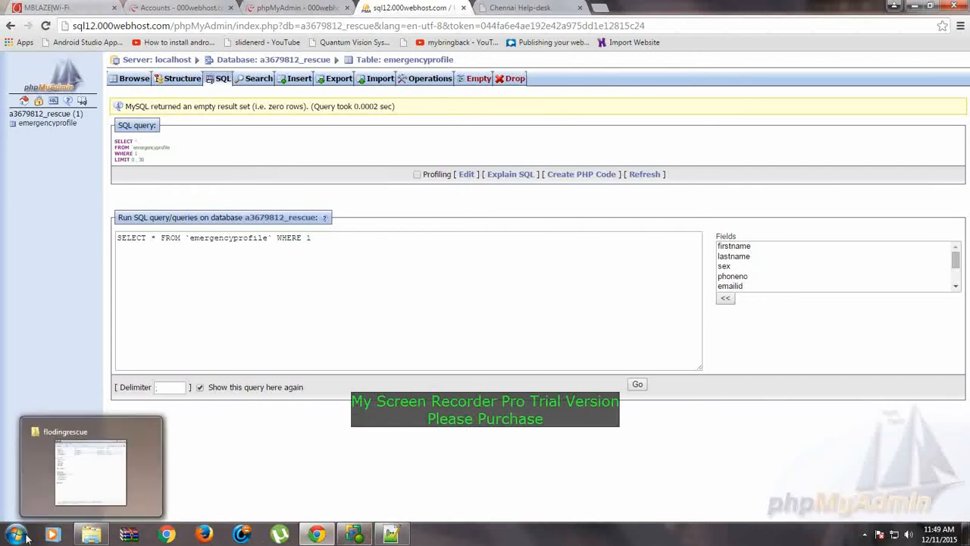
pyautogui.click(91, 535)
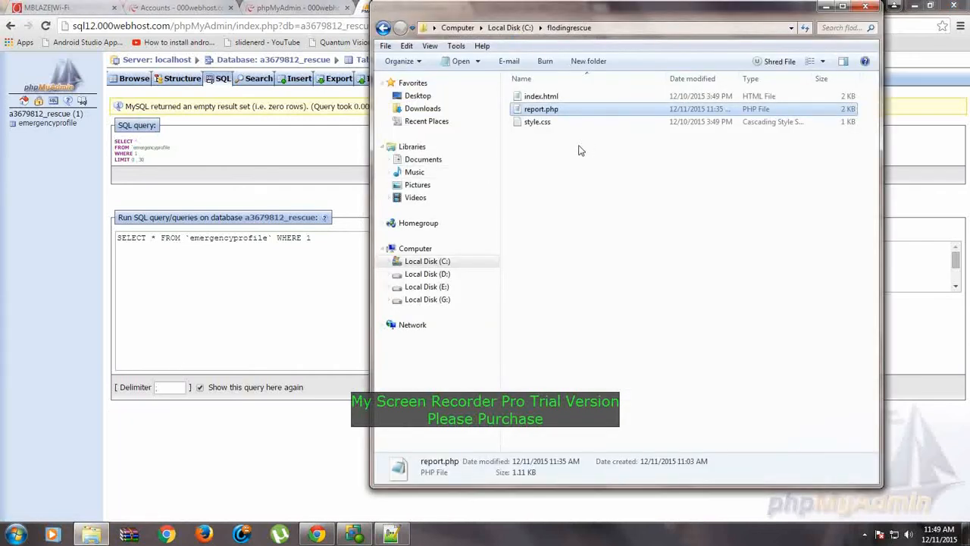
pyautogui.moveTo(581, 149); pyautogui.dragTo(535, 91)
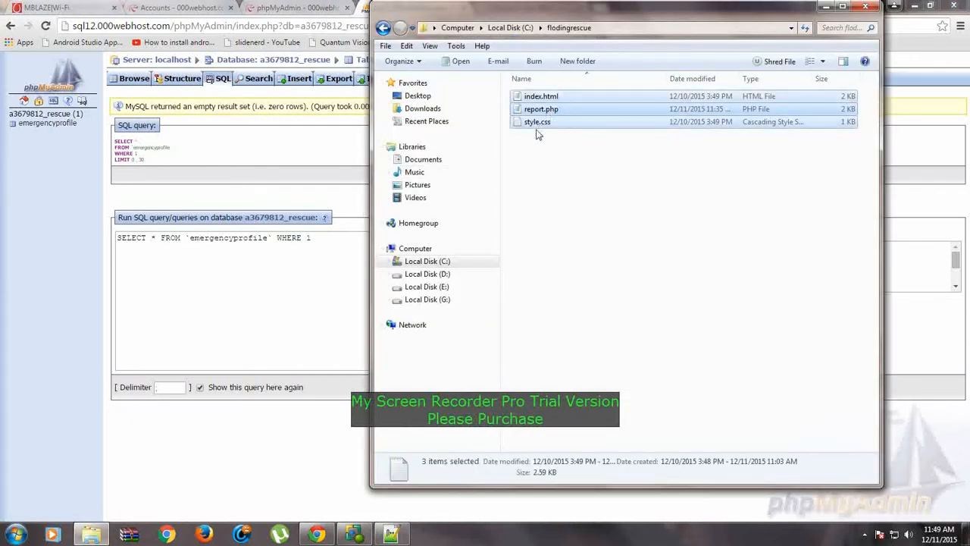